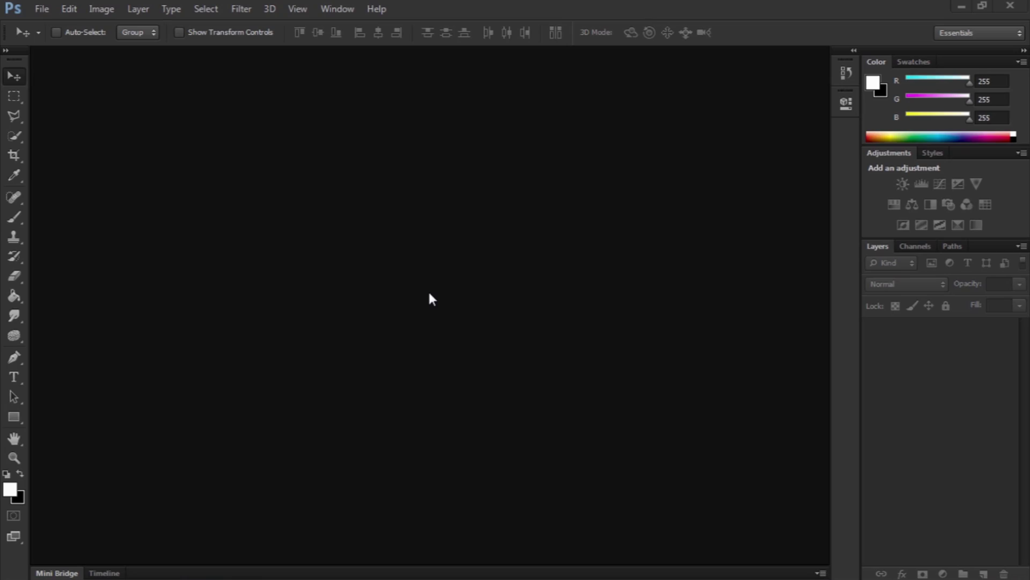
Step: Open the Kylo Ren.psd document
click(43, 9)
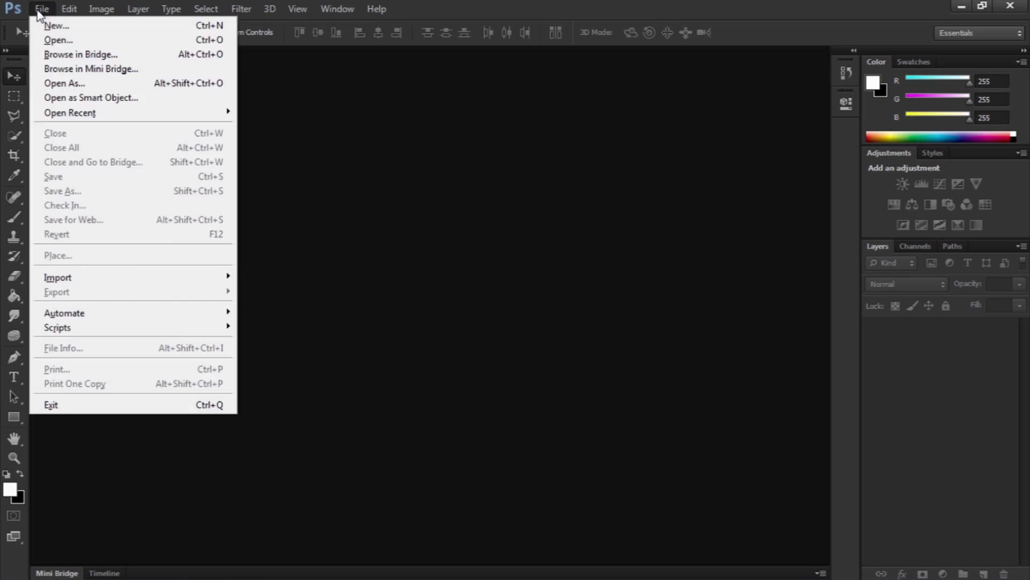
click(59, 39)
click(257, 188)
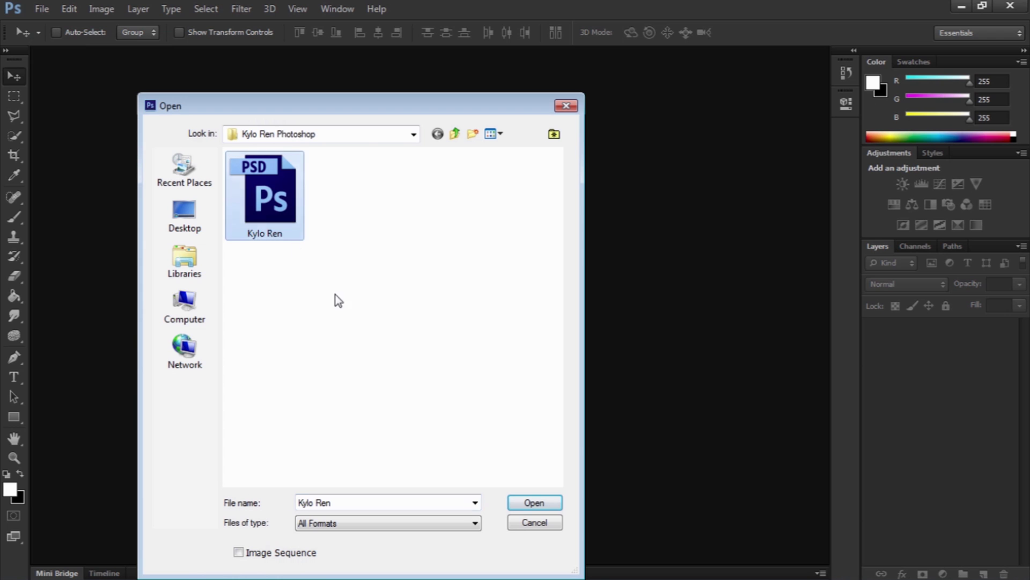
click(533, 506)
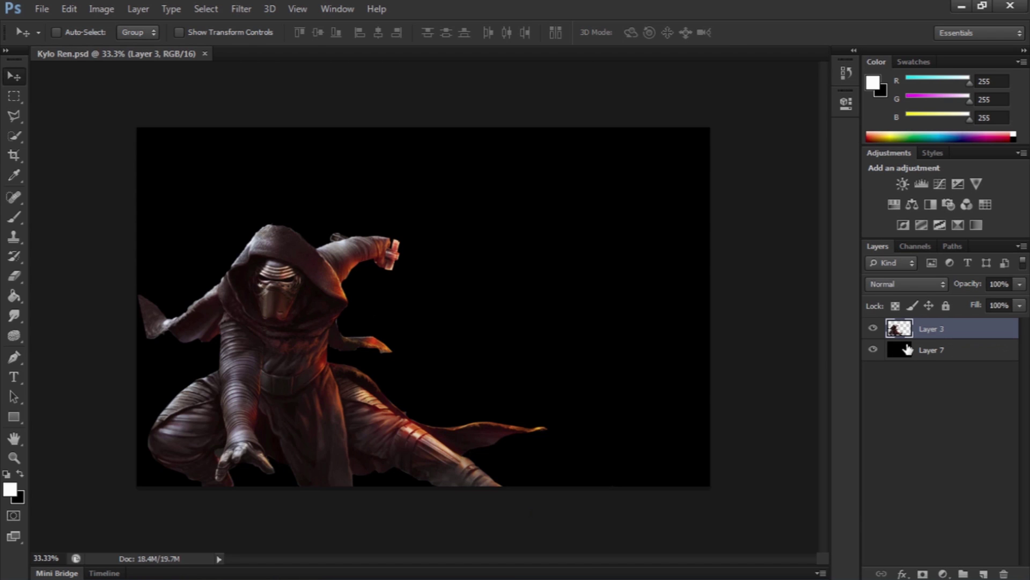
Step: Hide Layer 7, test-move the figure and undo, then show Layer 7 again
click(873, 349)
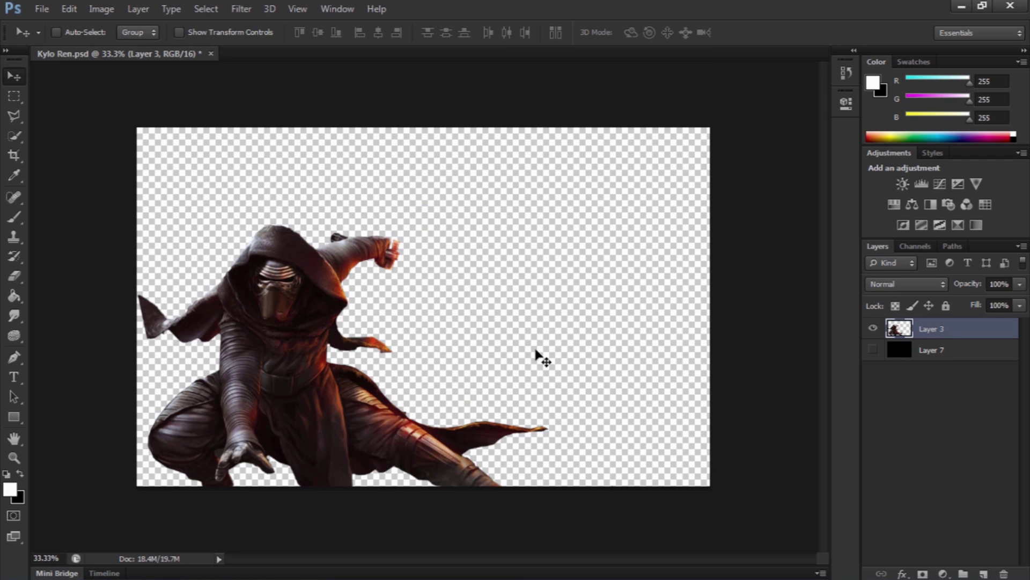
drag(376, 373, 445, 335)
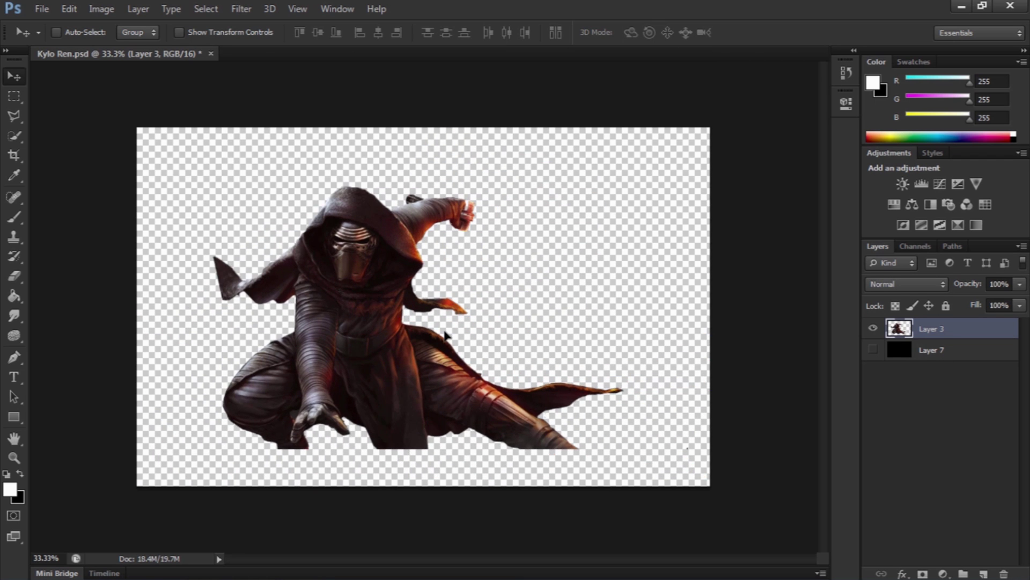
key(ctrl+z)
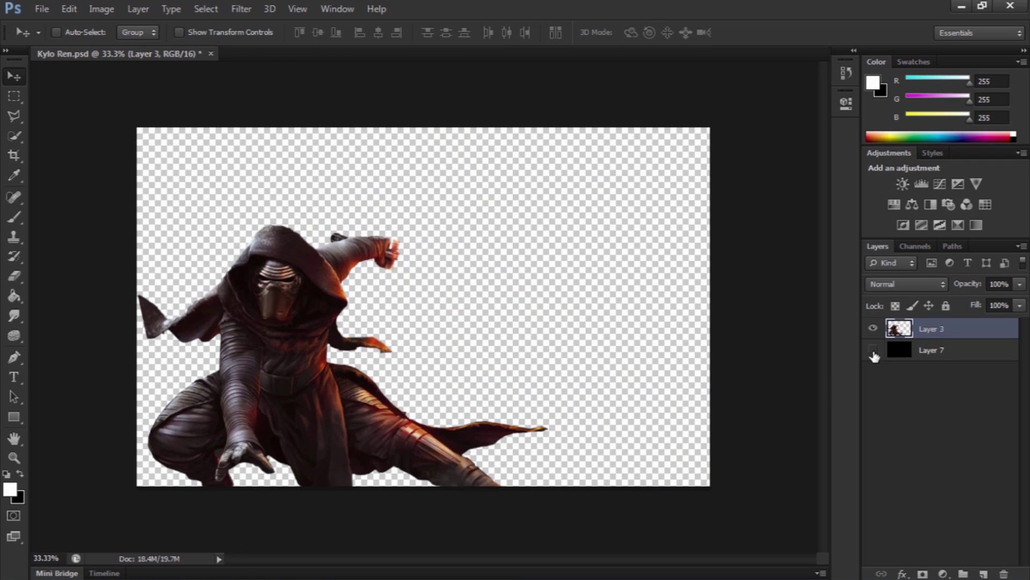
click(873, 350)
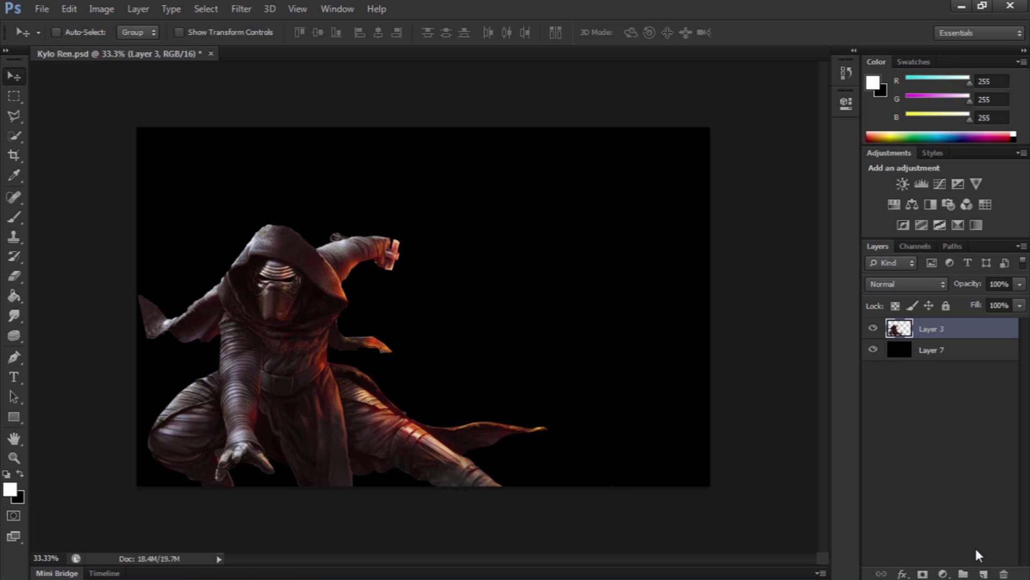
Step: Add a new empty layer named 'Saber' above the figure and select it
click(985, 573)
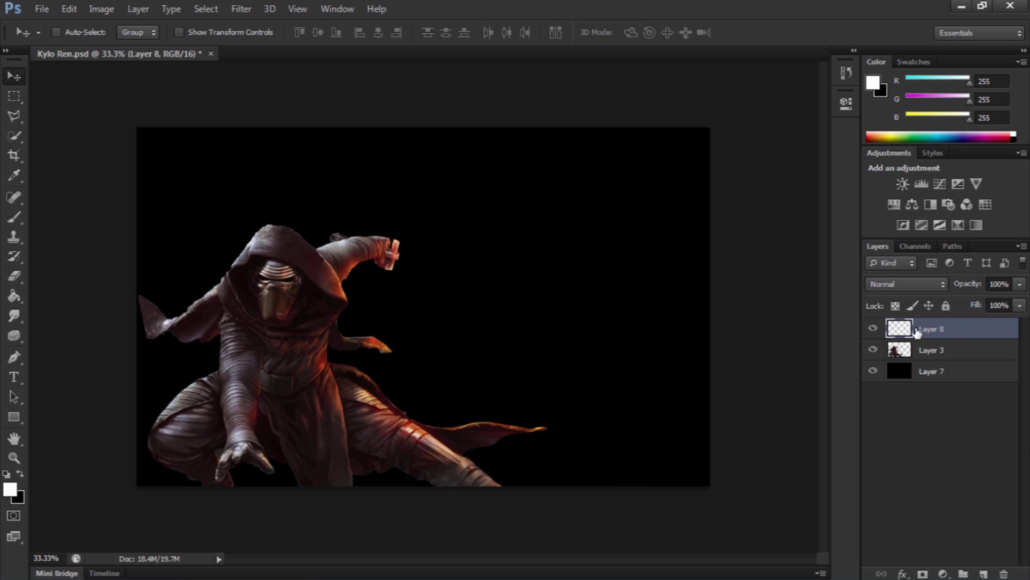
double_click(934, 329)
text(Saber)
click(951, 383)
click(932, 335)
Step: Set up the Brush tool with a soft round 25 px tip and white foreground colour
click(22, 219)
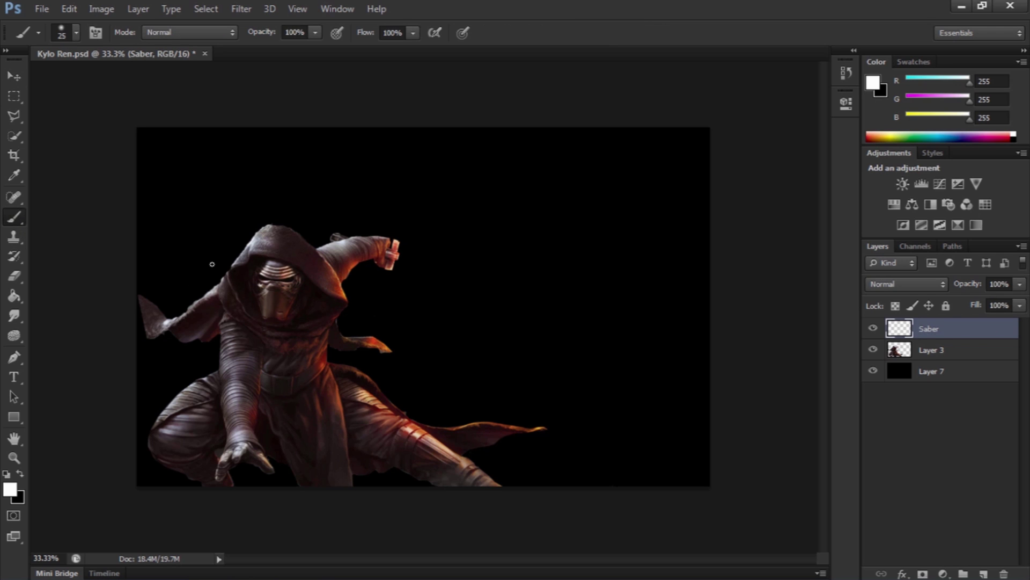
right_click(454, 285)
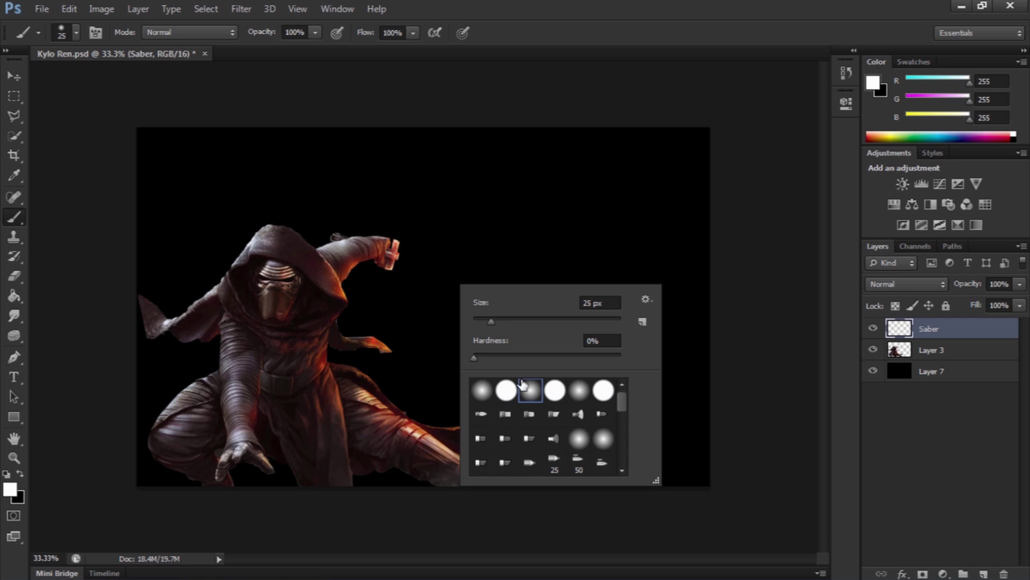
double_click(530, 393)
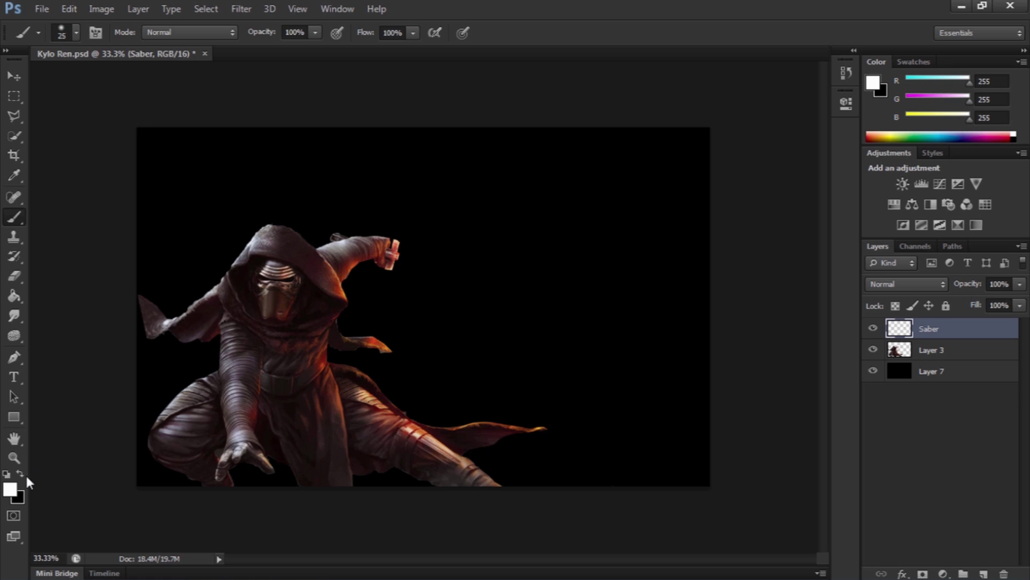
click(10, 488)
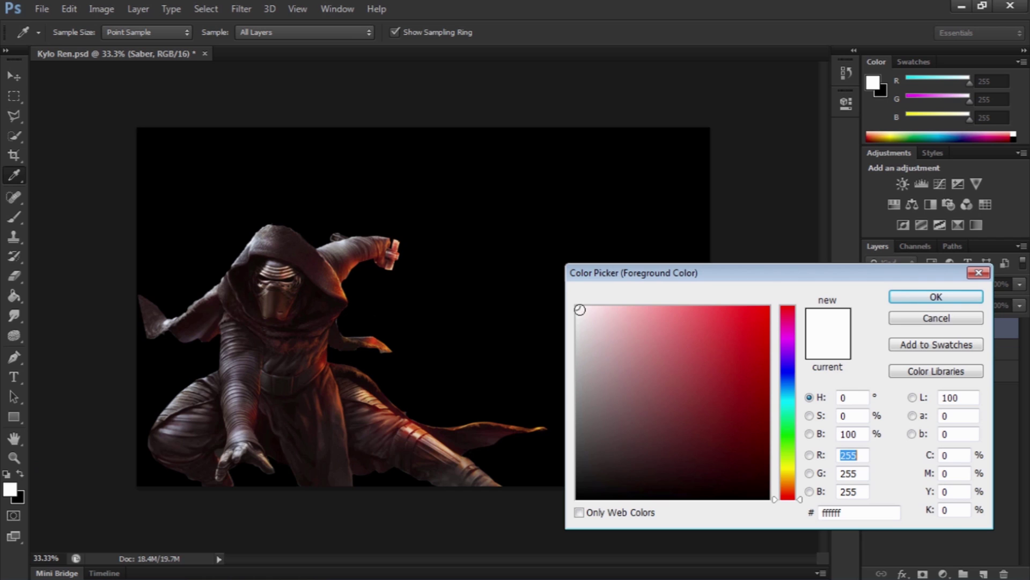
mouse_move(579, 308)
mouse_down()
mouse_move(588, 318)
mouse_move(531, 281)
mouse_up()
click(936, 297)
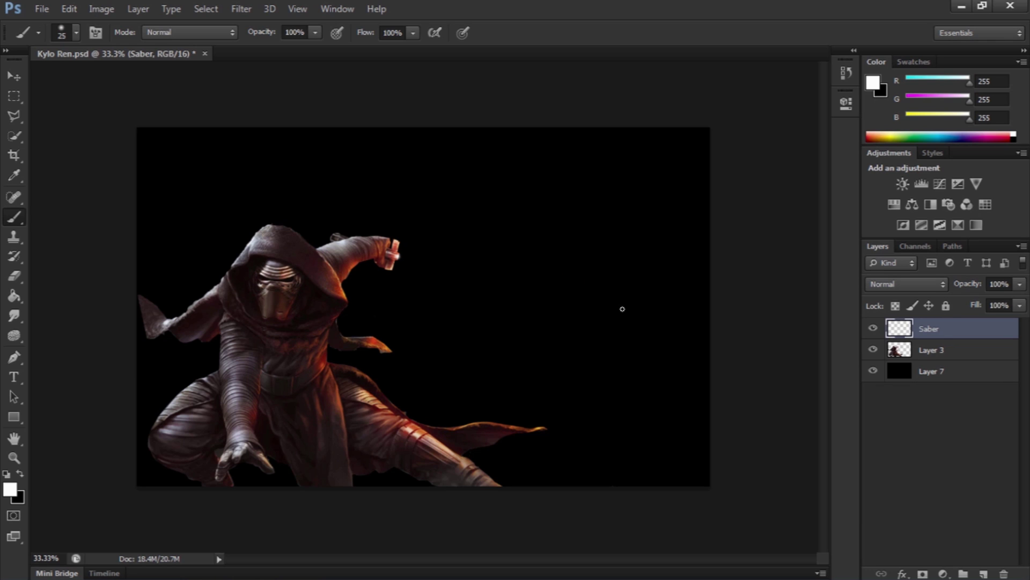
Step: Paint a straight white blade from the hilt, rotate it about 2° and nudge it down
shift+click(622, 309)
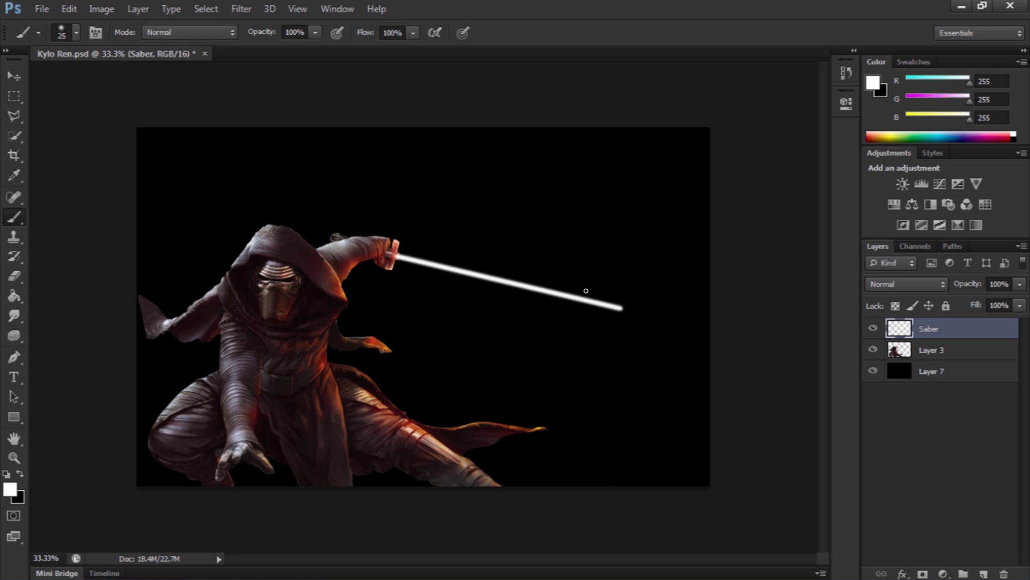
key(ctrl+t)
drag(679, 264, 680, 270)
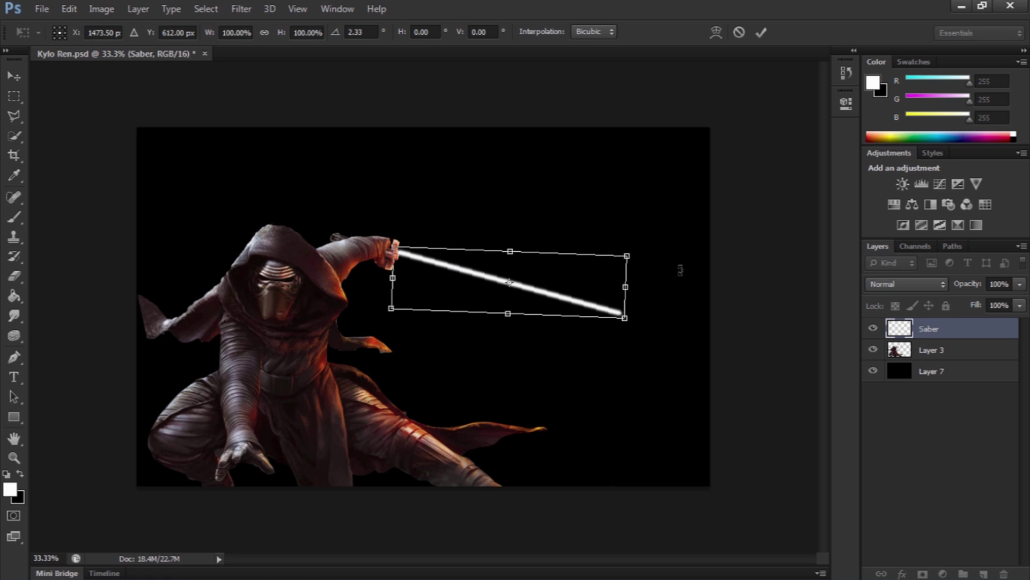
key(Return)
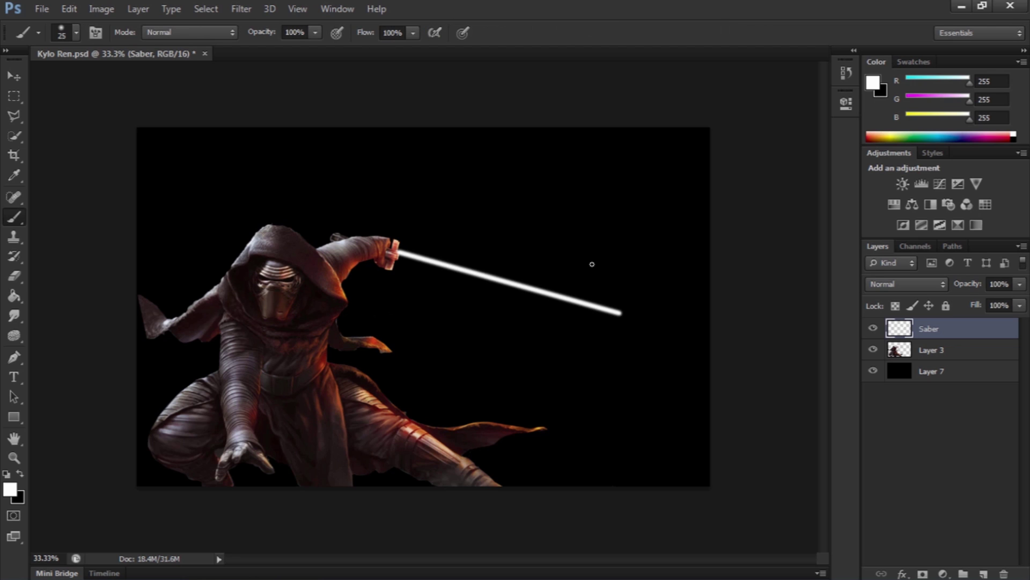
key(v)
key(Down)
key(Down)
key(Down)
key(Down)
key(Down)
key(Down)
key(Down)
key(Down)
key(Down)
key(Down)
key(Down)
key(Down)
key(Down)
key(Down)
key(Down)
key(Down)
key(Down)
key(Down)
key(Down)
key(Down)
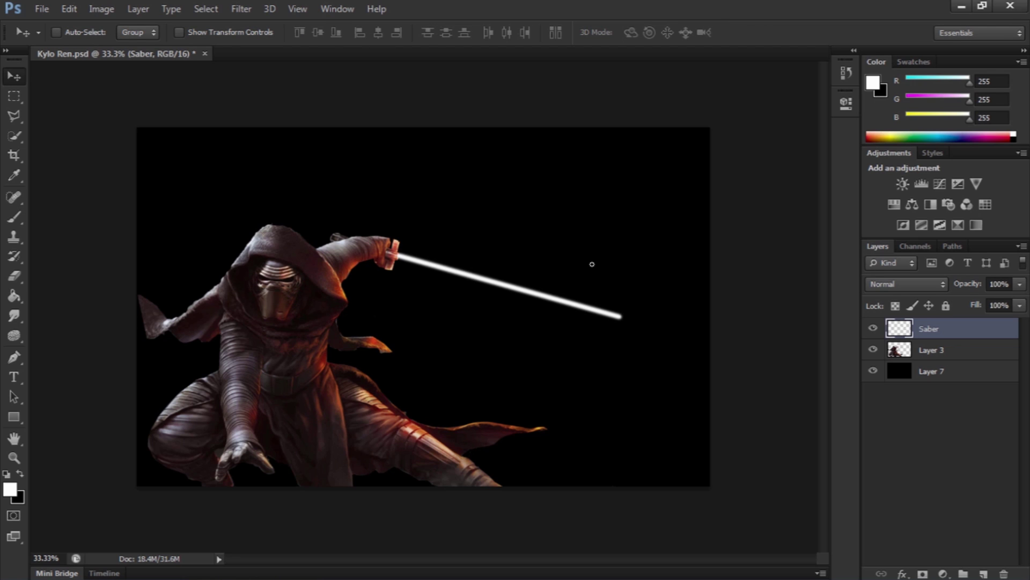
key(Down)
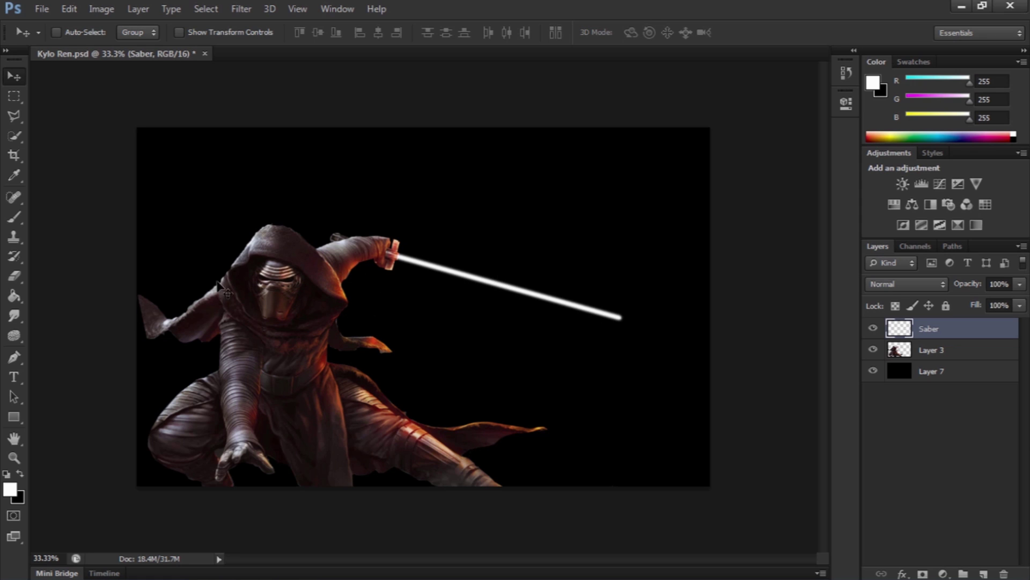
Step: Switch to the Smudge tool, zoom in on the saber tip and undo the earlier smudge
click(19, 317)
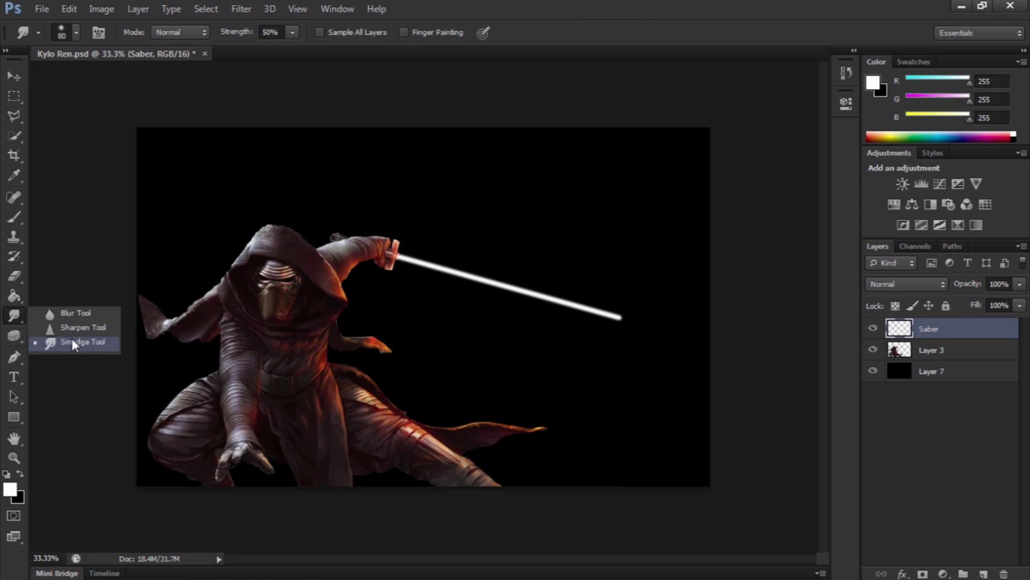
click(78, 339)
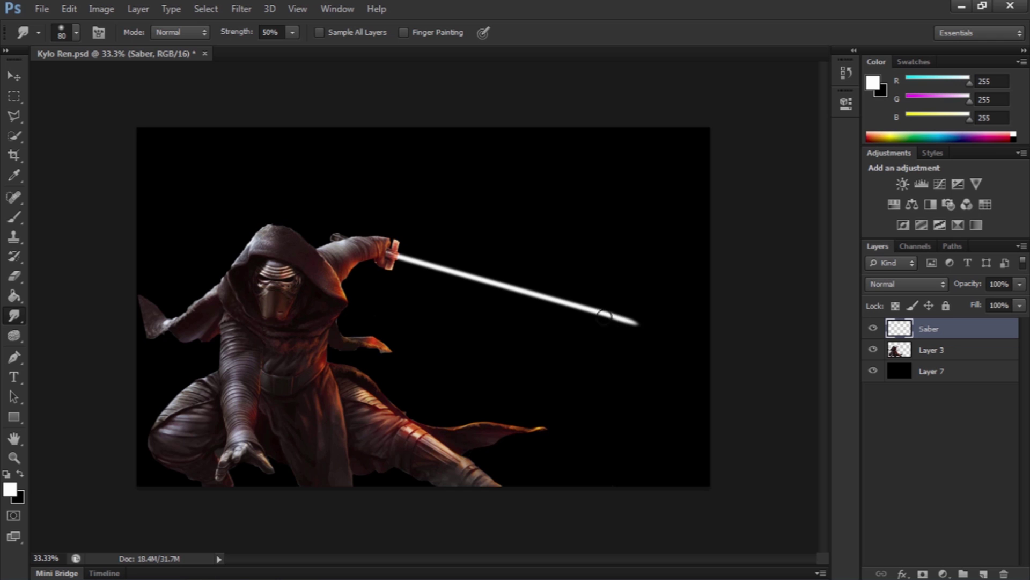
key(z)
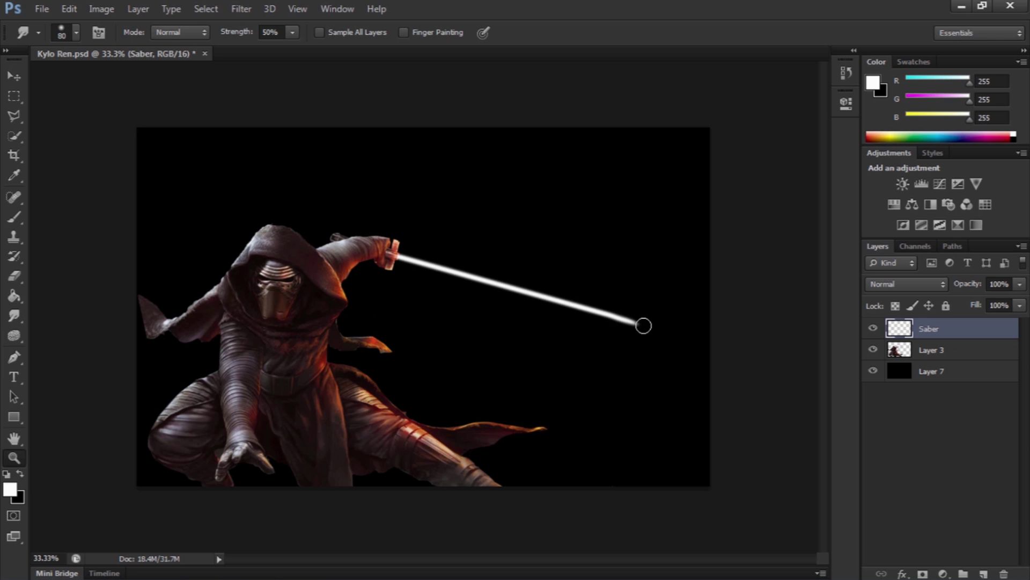
click(644, 326)
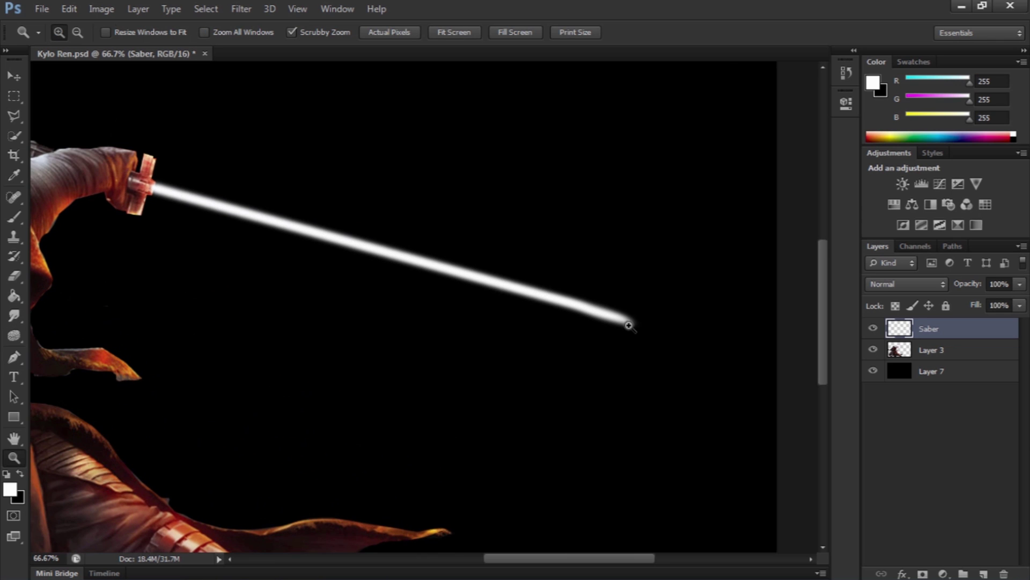
key(ctrl+z)
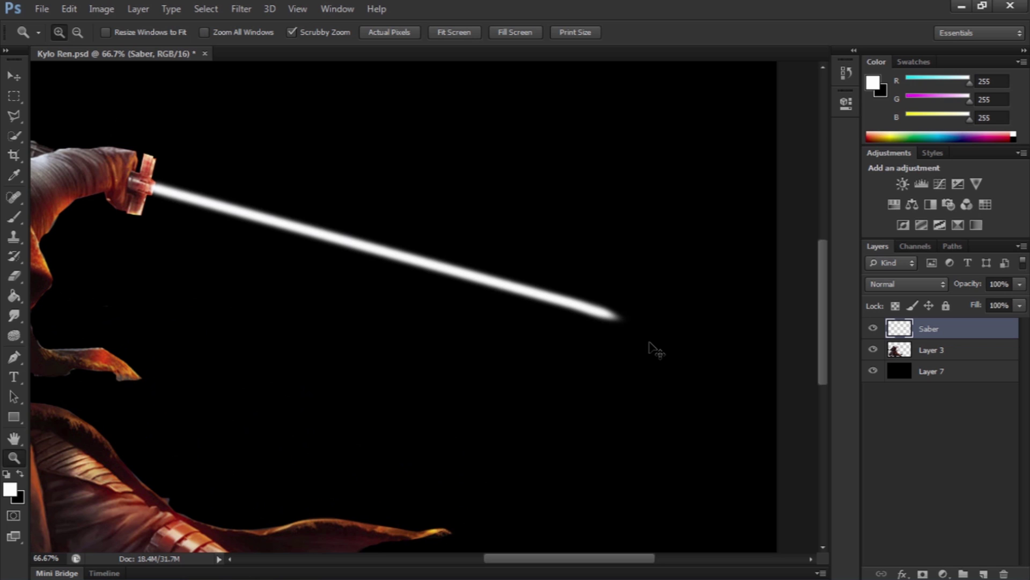
key(ctrl+z)
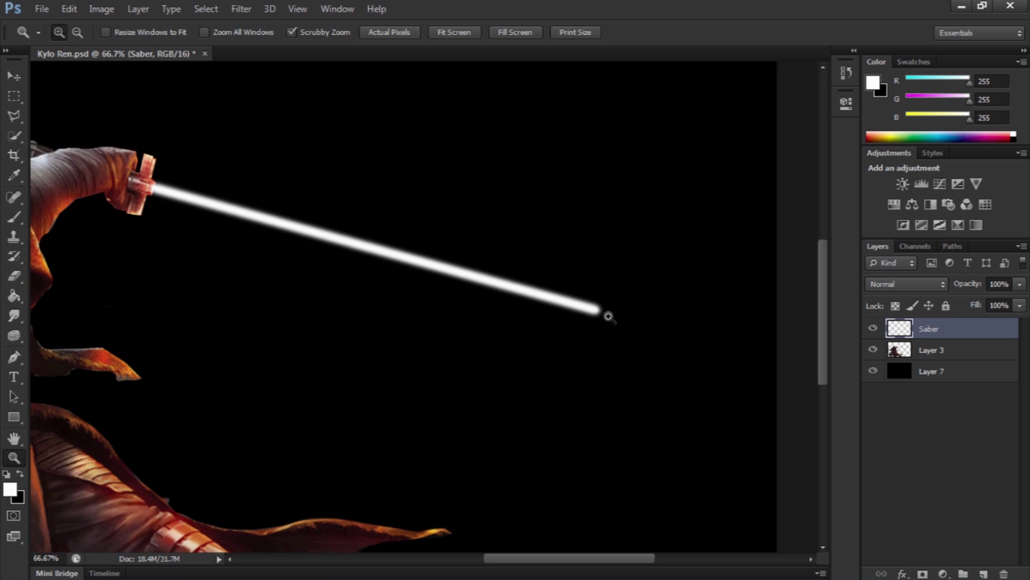
Step: Smudge the blade tip outward into a tapered point, then zoom back out
click(15, 316)
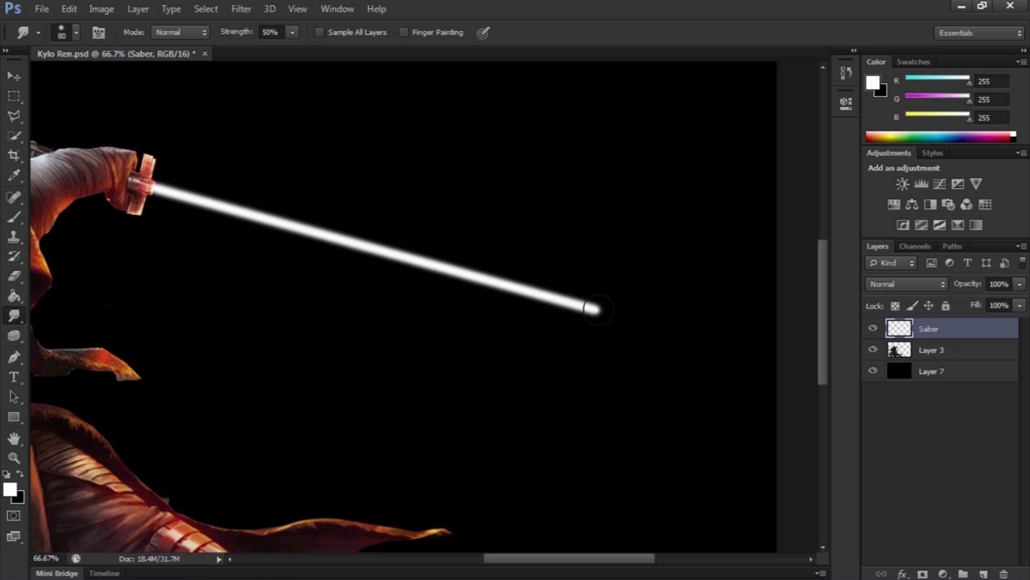
drag(599, 309, 630, 320)
key(z)
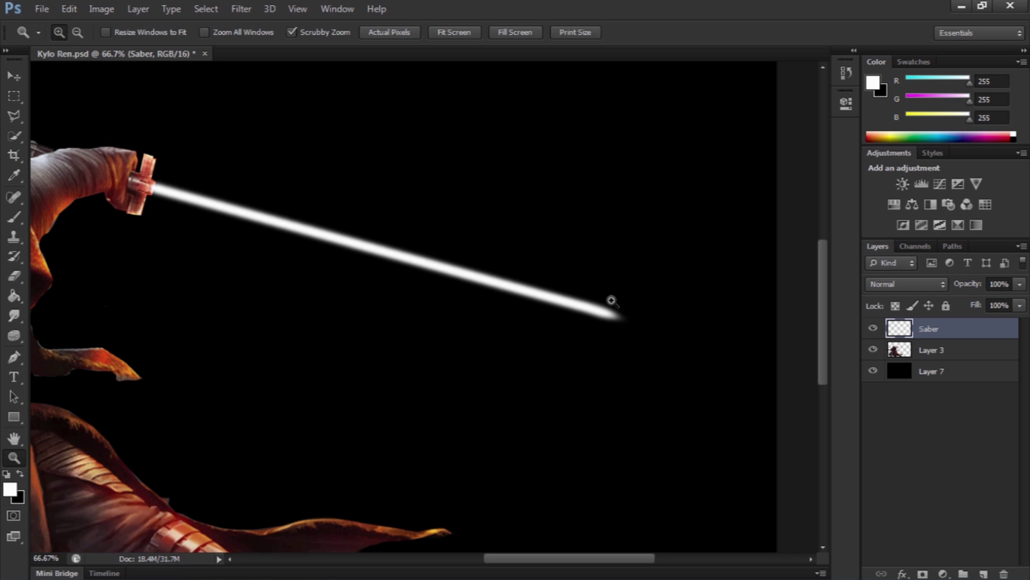
alt+click(612, 300)
alt+click(612, 301)
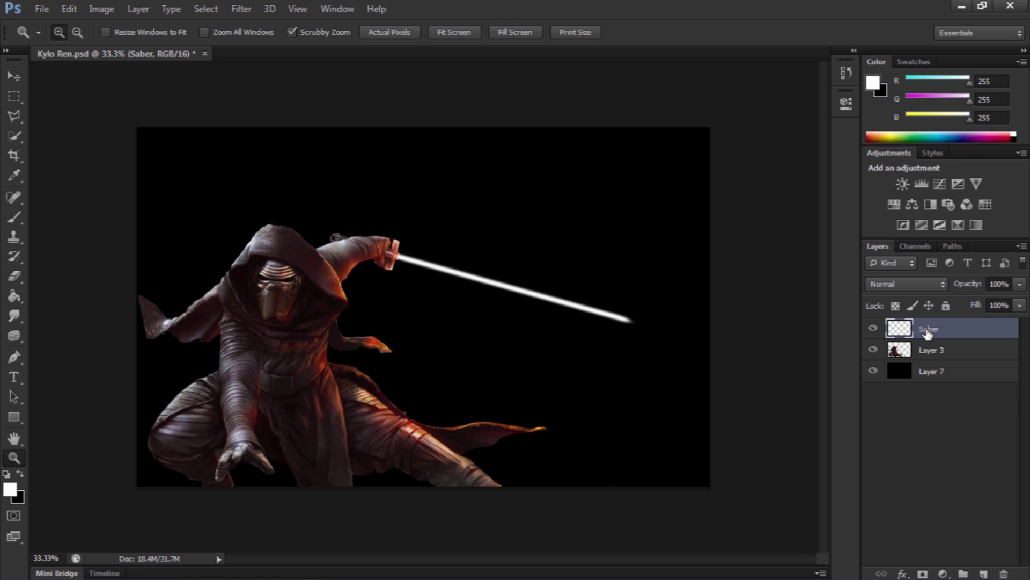
Step: Duplicate the Saber layer and apply a 10 px Gaussian Blur to the original Saber layer
key(ctrl+j)
key(ctrl+j)
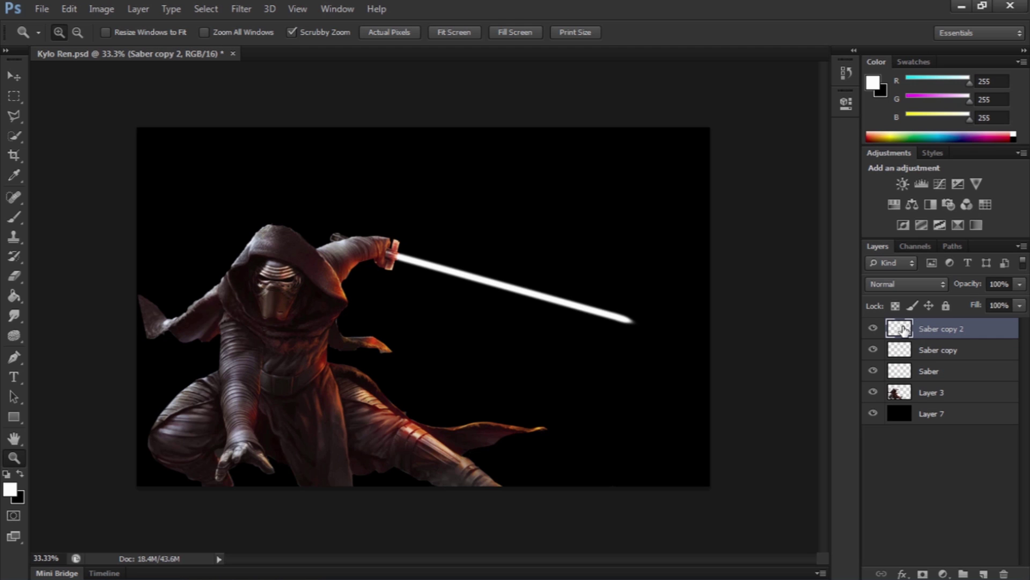
click(934, 376)
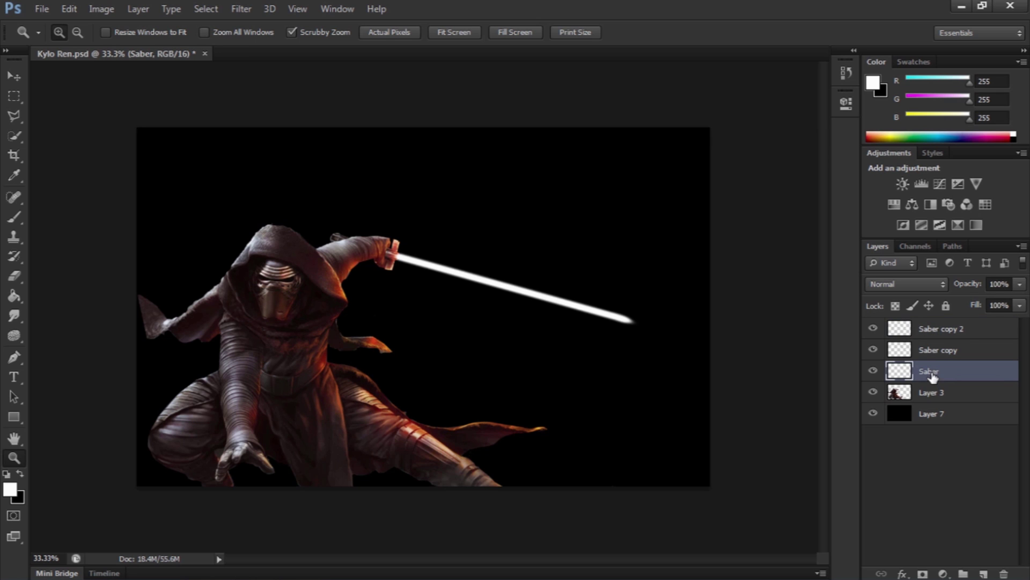
click(241, 8)
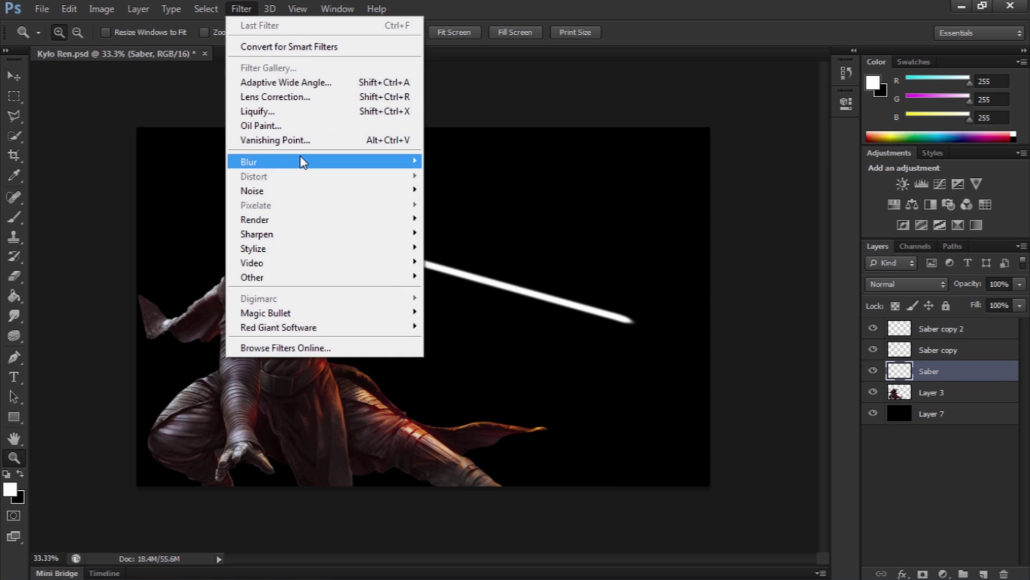
mouse_move(303, 161)
click(497, 274)
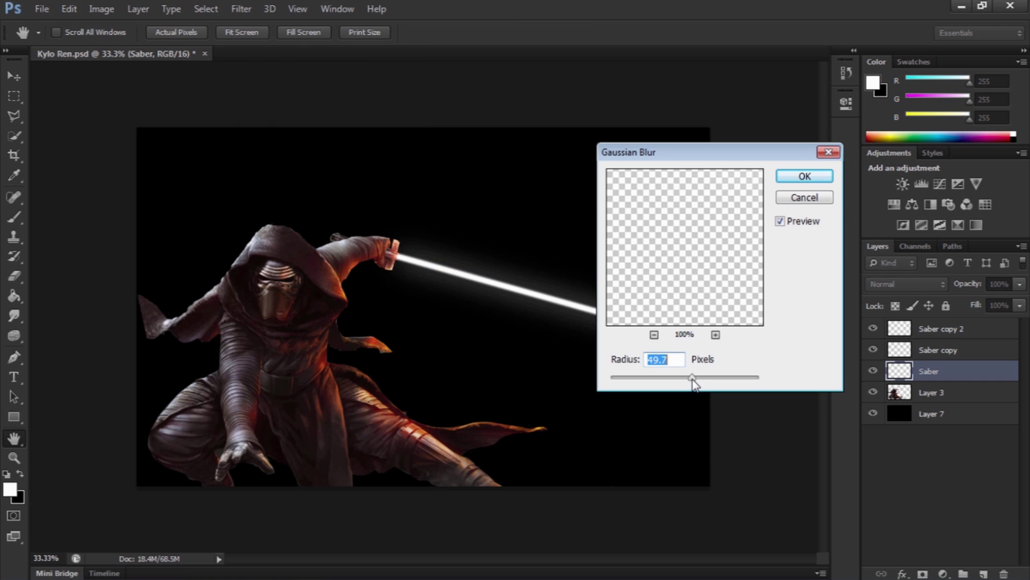
drag(692, 377, 606, 379)
text(10)
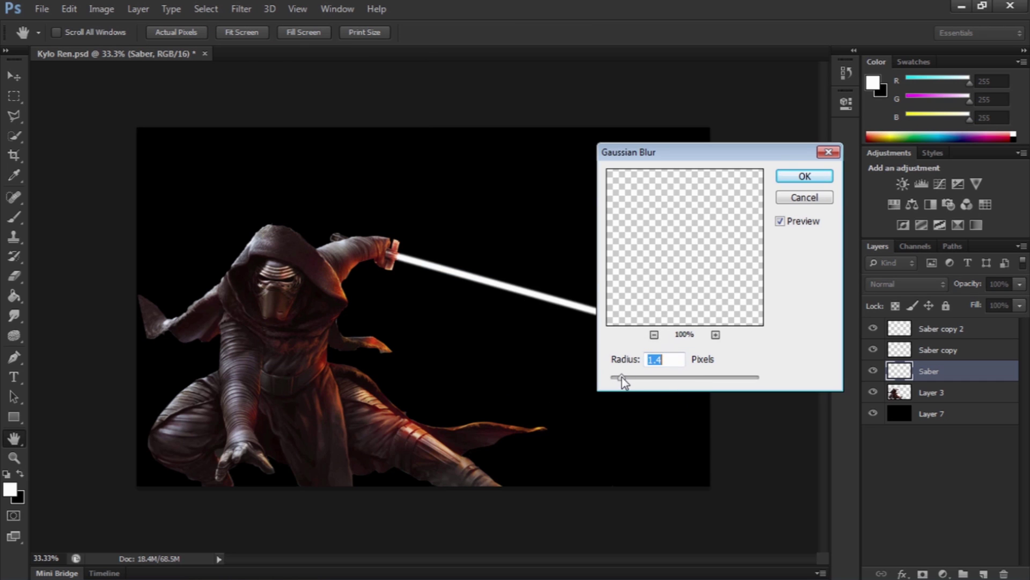
click(805, 177)
key(z)
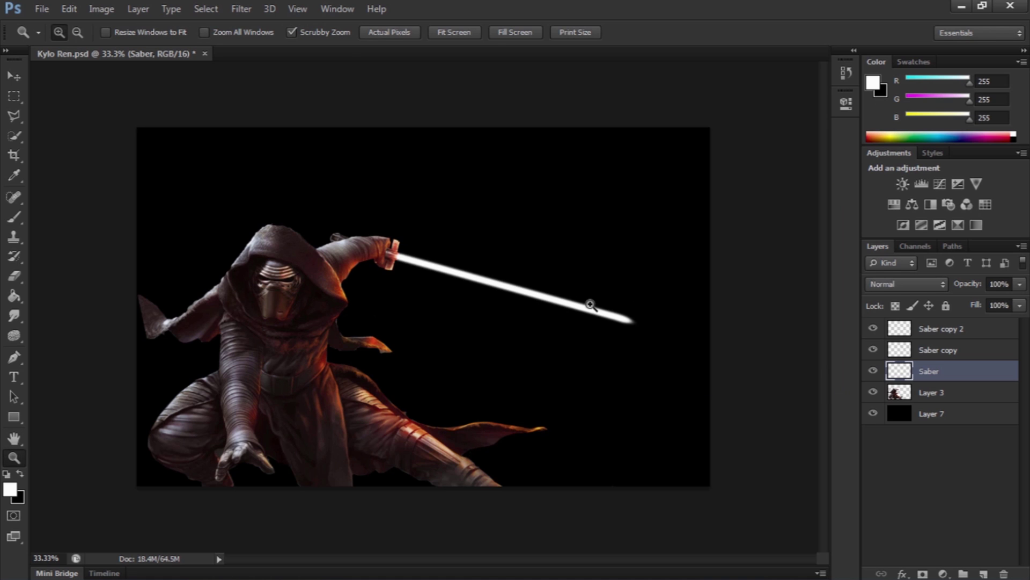
Step: Apply a 25 px Gaussian Blur to Saber copy and zoom in on the blade
click(940, 353)
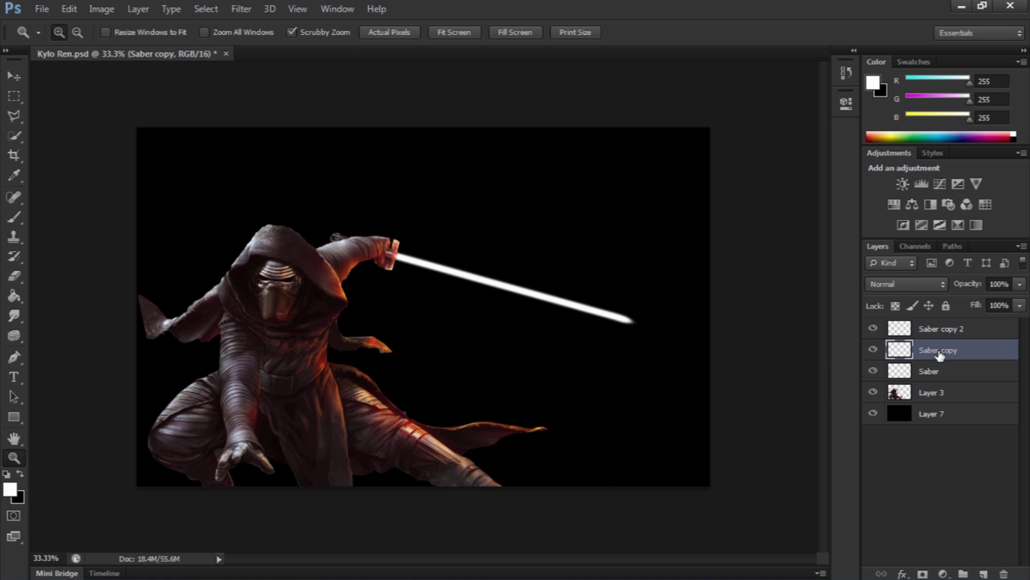
click(246, 11)
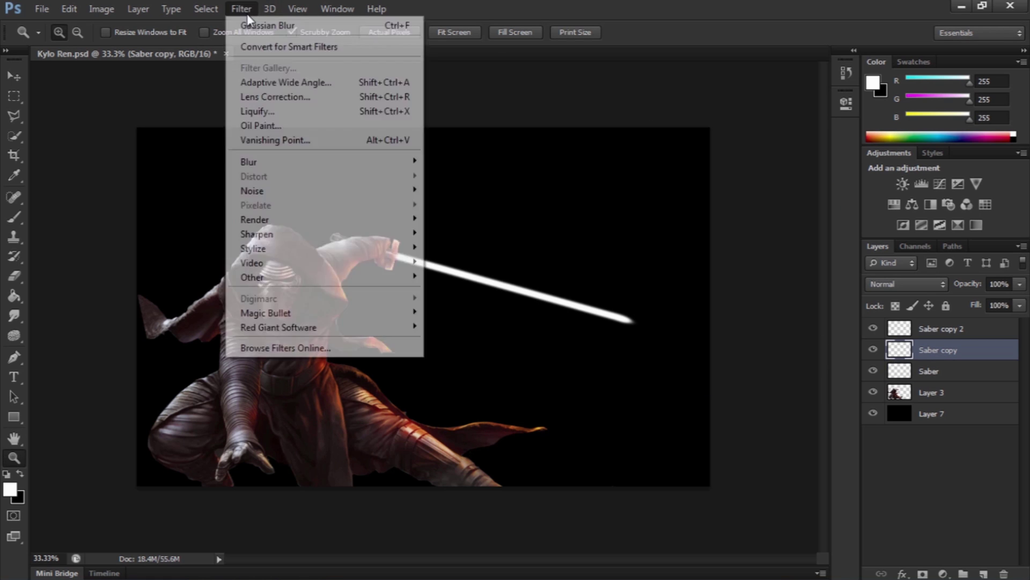
mouse_move(314, 167)
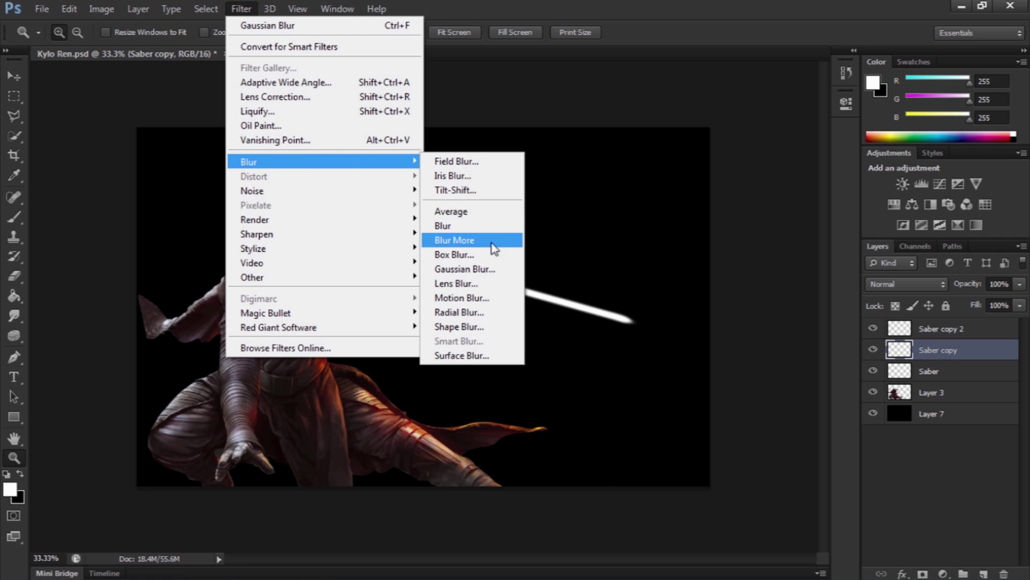
click(479, 269)
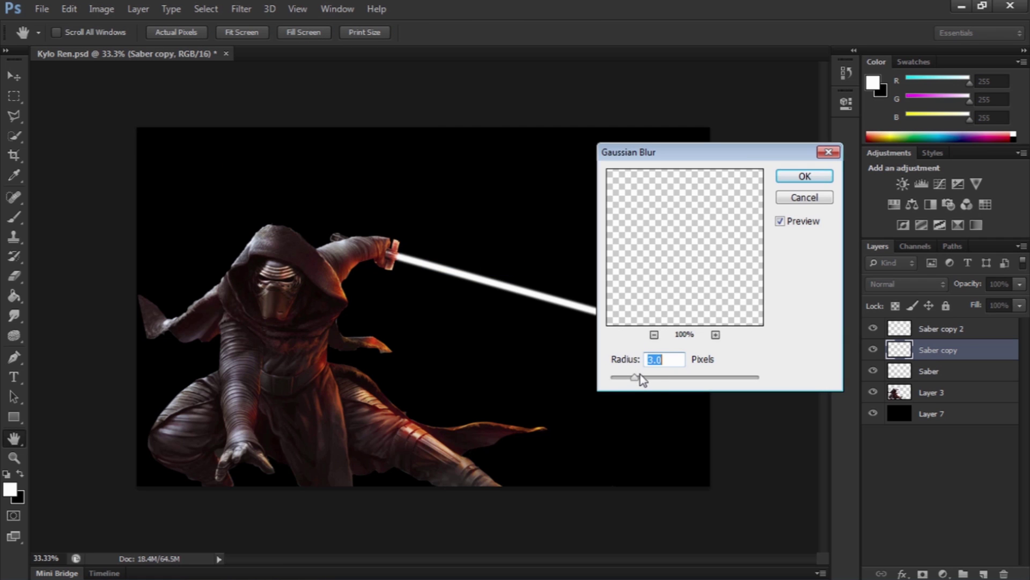
drag(640, 374, 658, 381)
text(25)
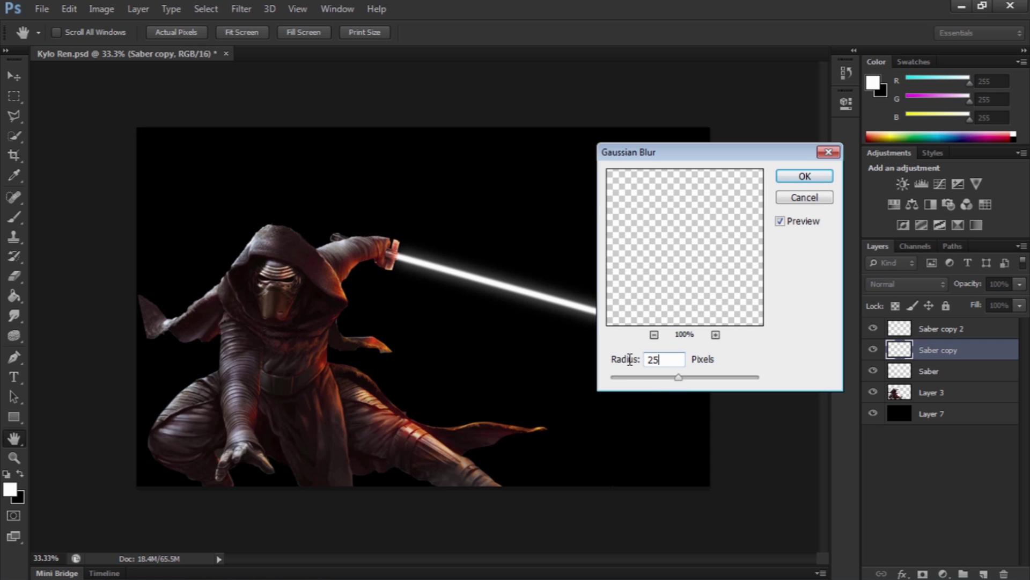
click(805, 177)
key(z)
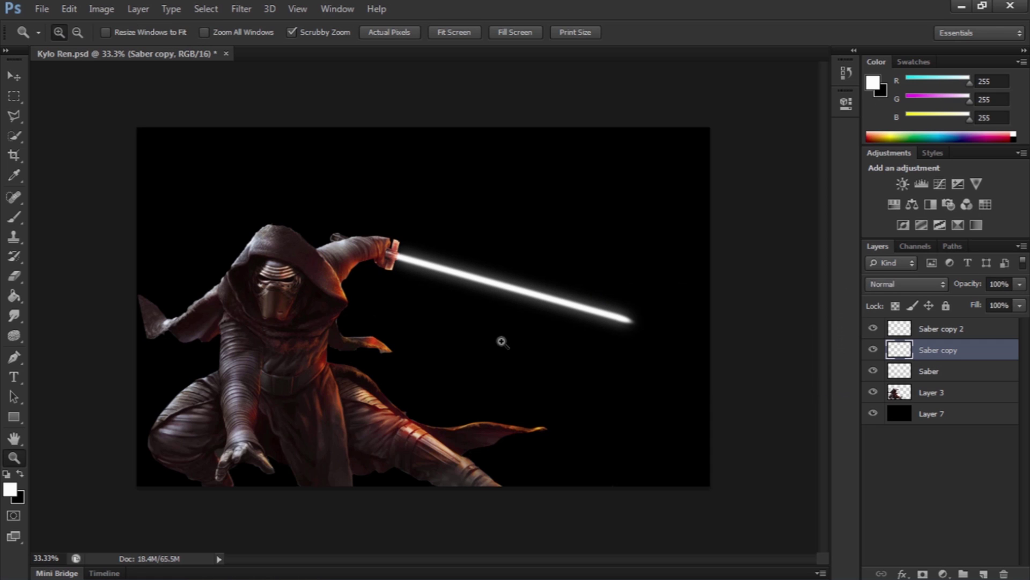
click(563, 302)
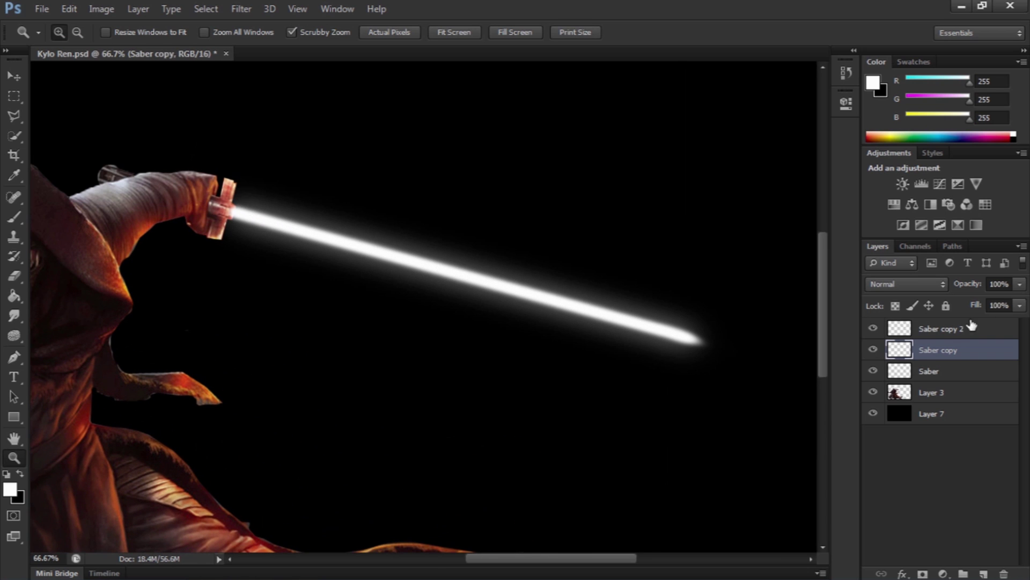
Step: Apply a 40 px Gaussian Blur to Saber copy 2
click(950, 329)
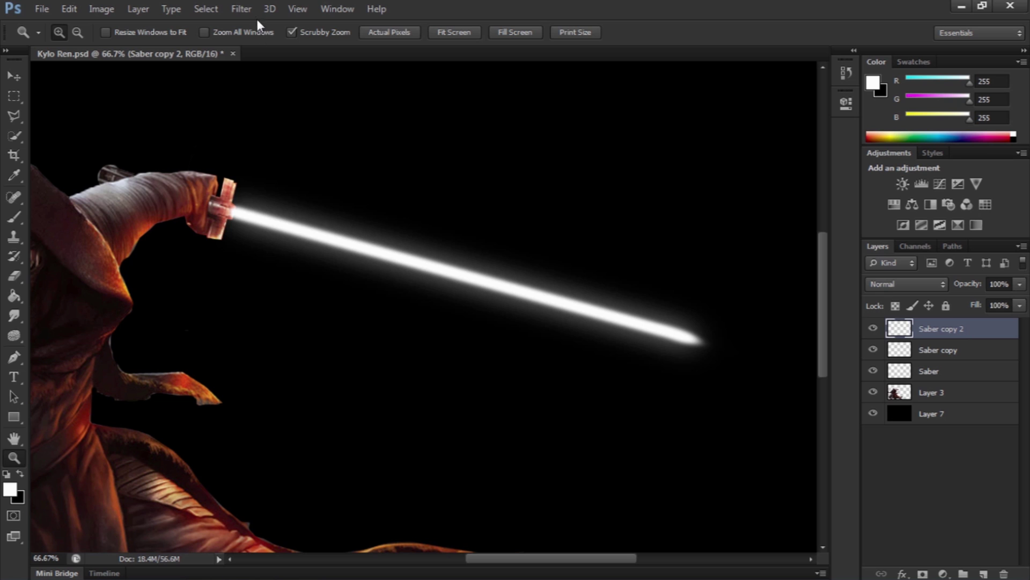
click(242, 9)
mouse_move(304, 162)
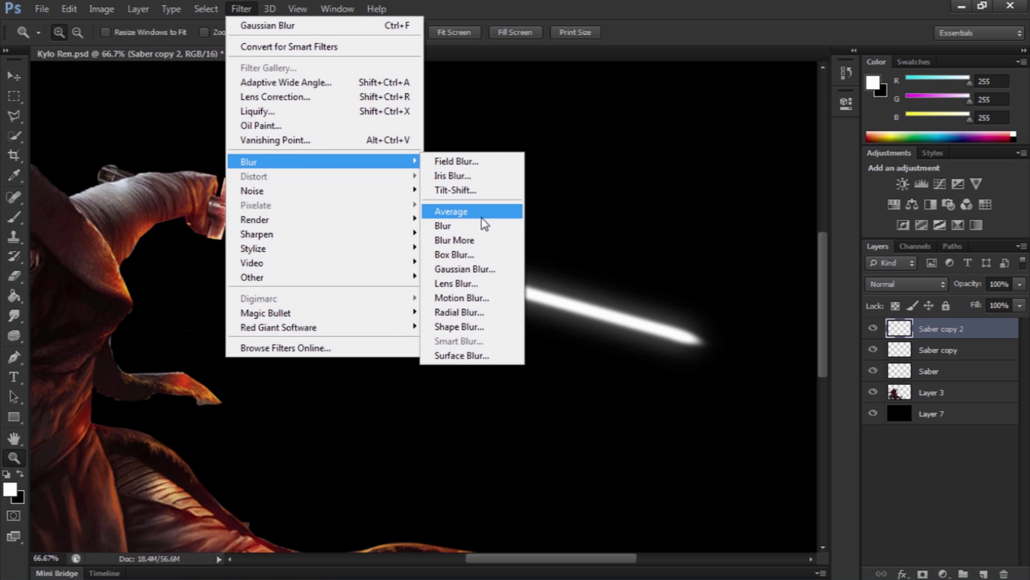
click(468, 271)
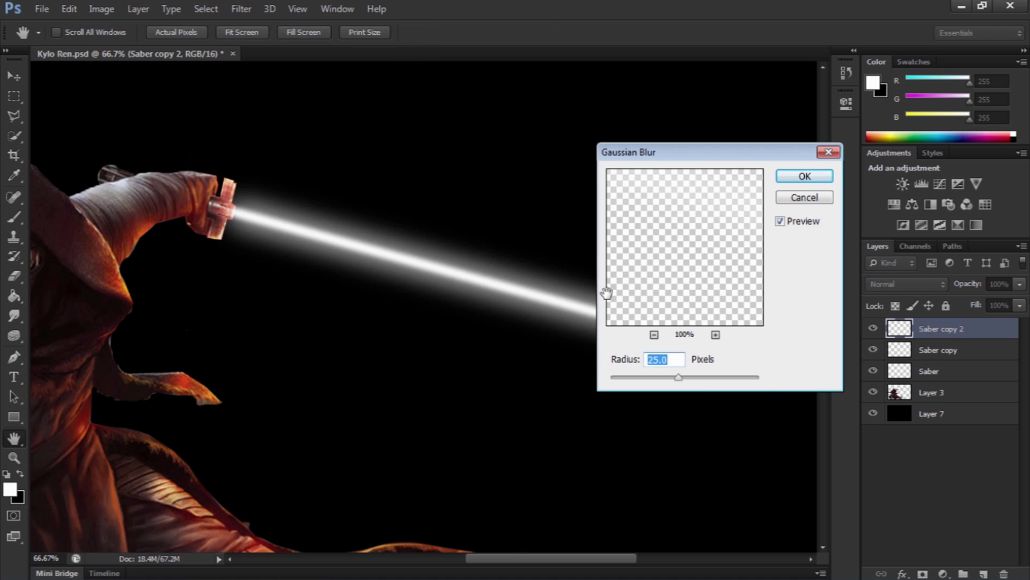
mouse_move(679, 377)
mouse_down()
mouse_move(703, 380)
mouse_move(692, 379)
mouse_up()
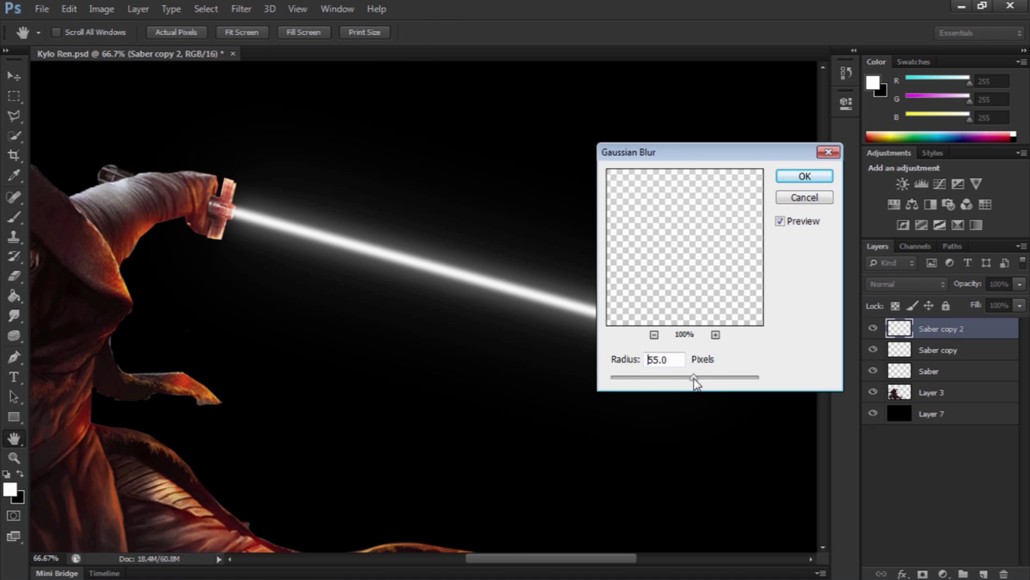
text(40)
click(785, 177)
key(z)
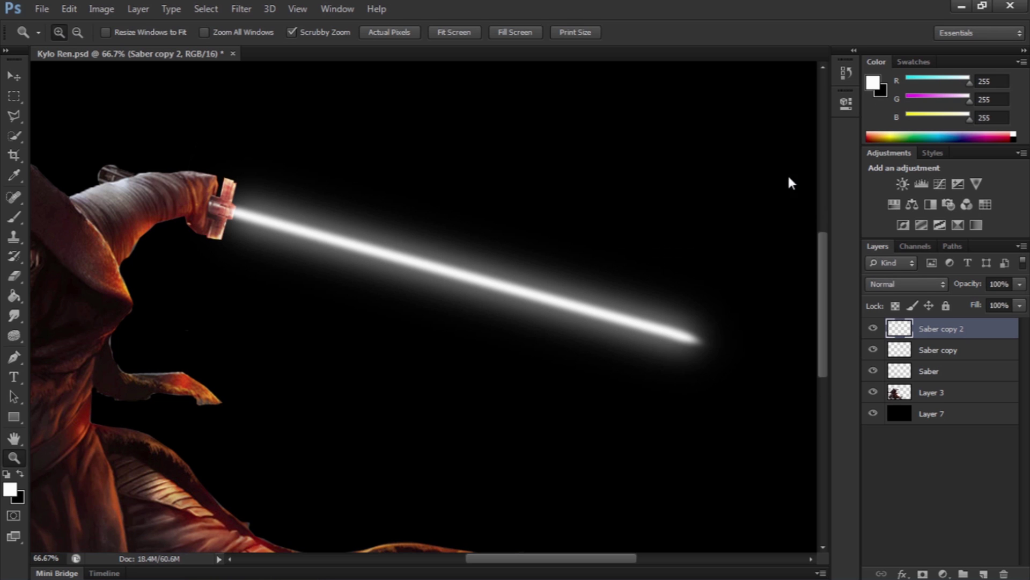
alt+click(493, 275)
Step: Add a new layer named 'Black layer' between the saber layers and Layer 3
alt+click(493, 275)
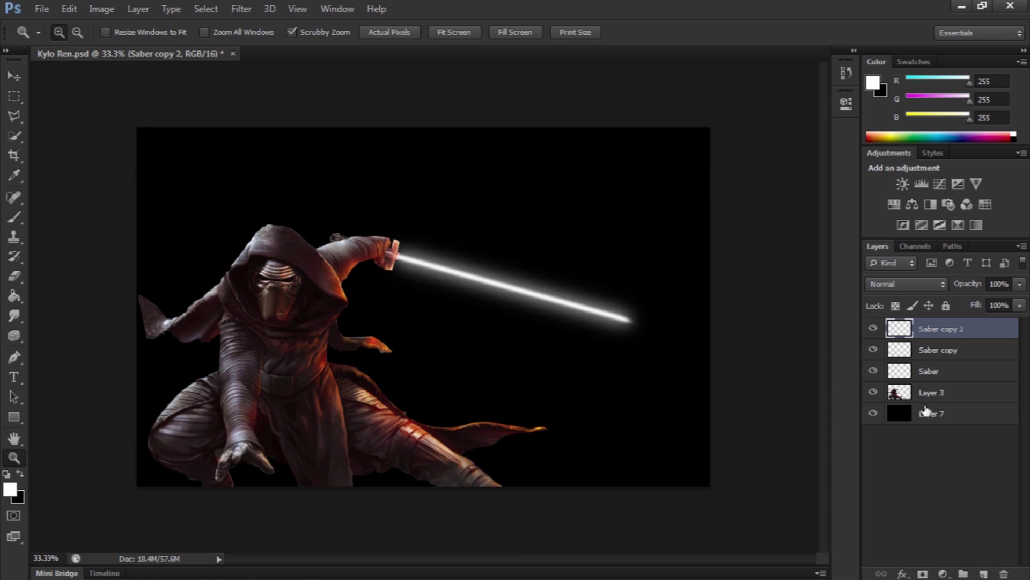
click(984, 572)
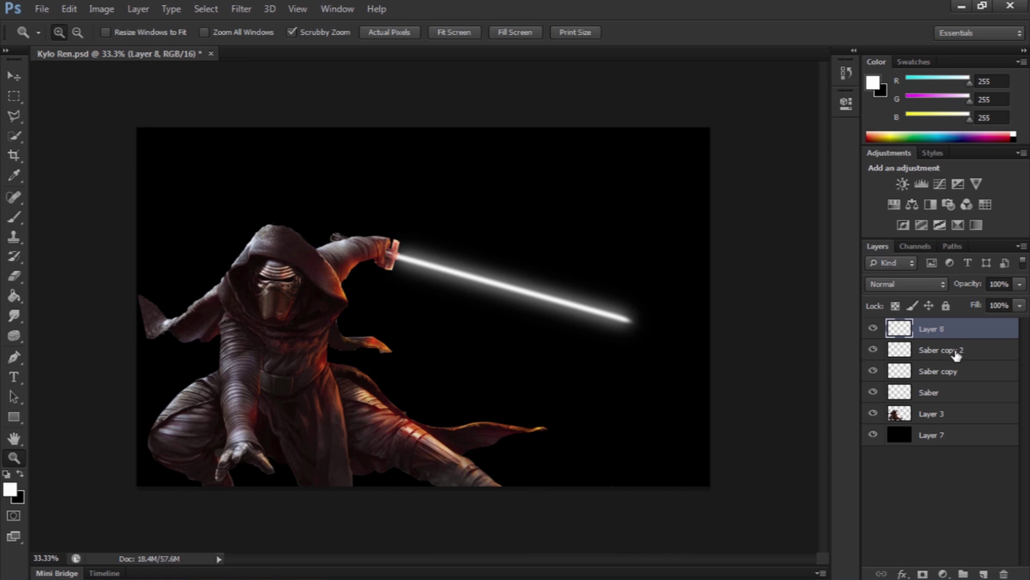
drag(935, 331, 939, 402)
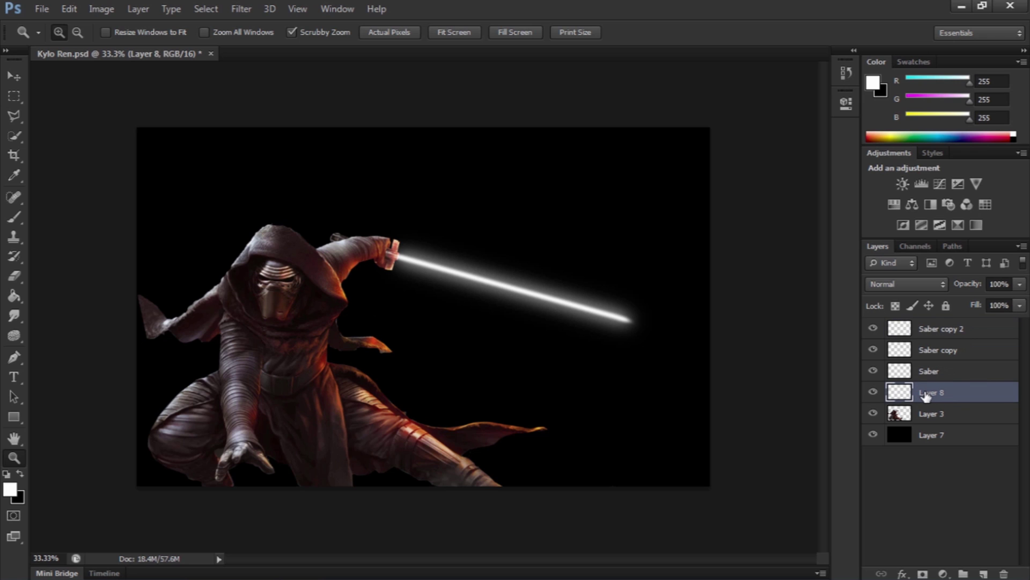
double_click(927, 395)
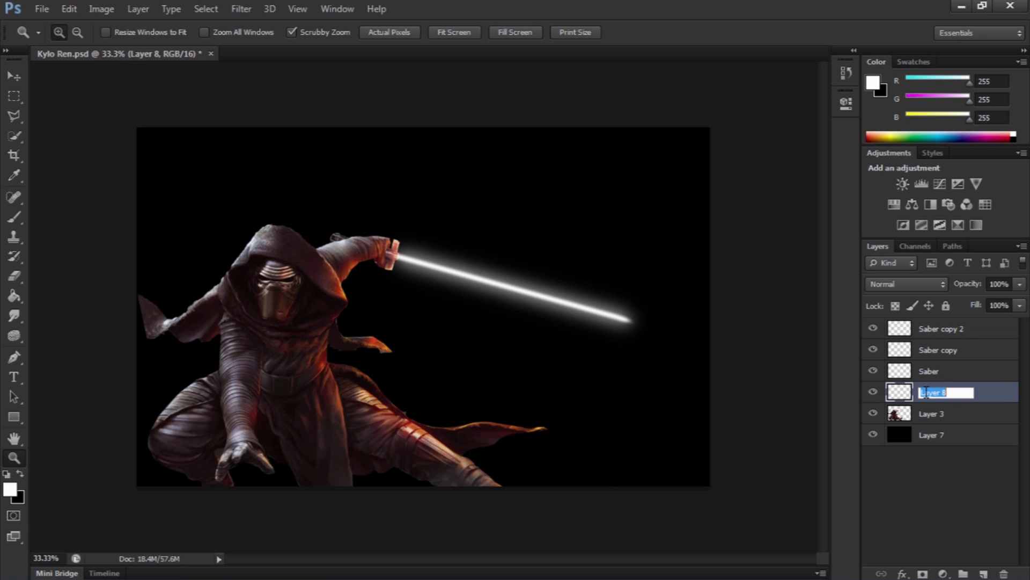
text(Black l)
click(947, 437)
click(946, 394)
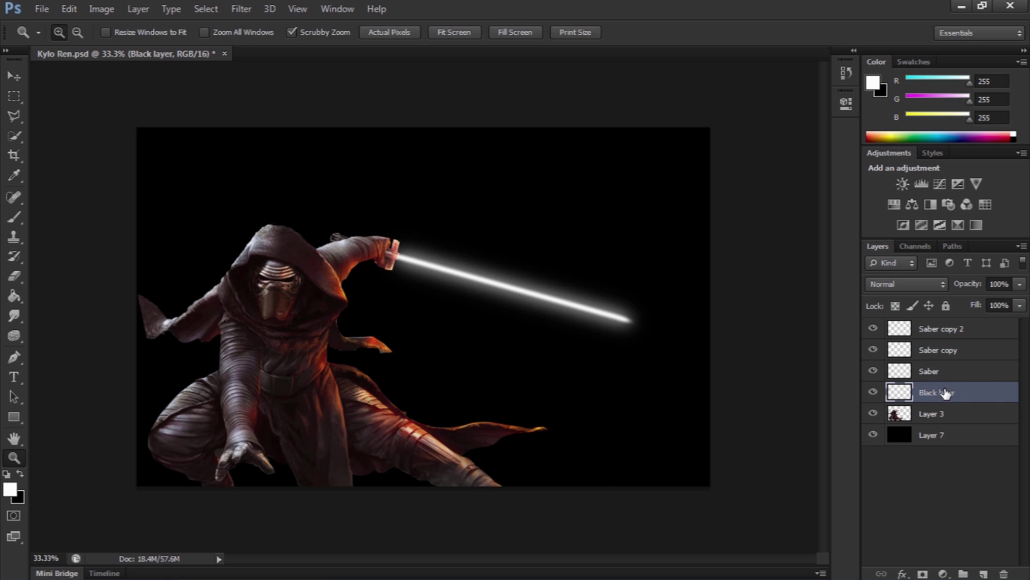
Step: Fill the Black layer with solid black using the Paint Bucket
click(21, 476)
click(11, 490)
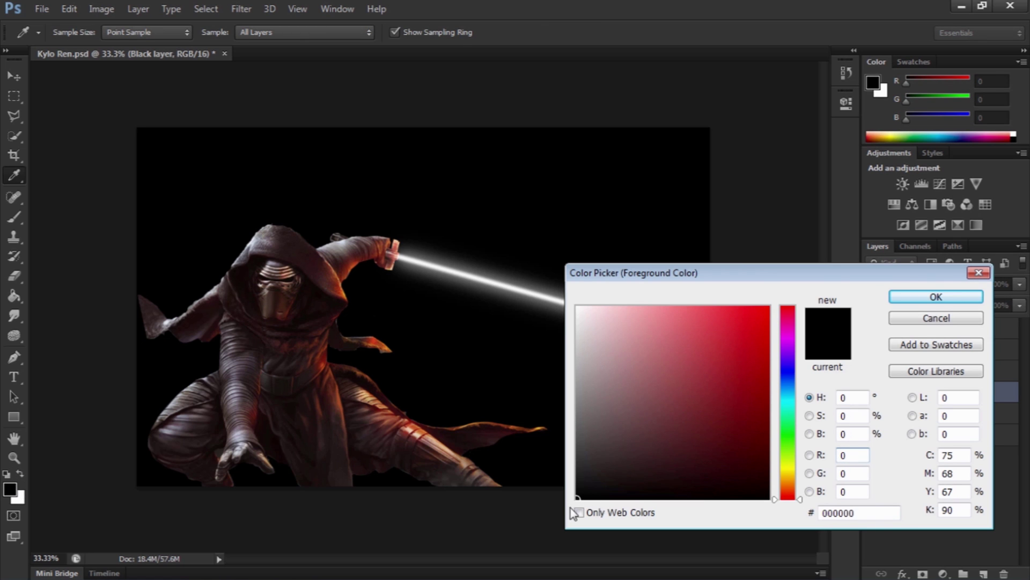
click(916, 295)
click(18, 298)
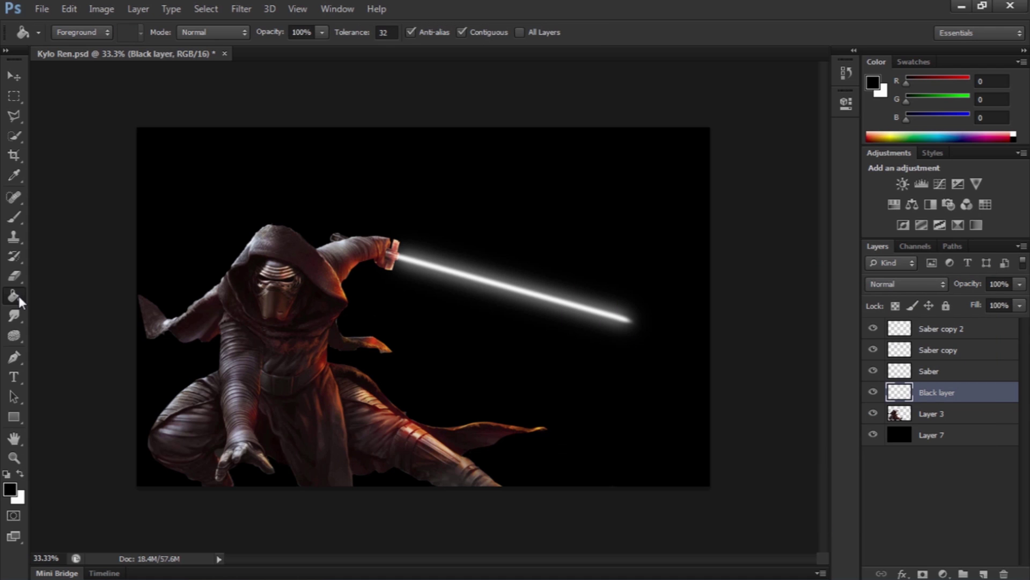
click(327, 201)
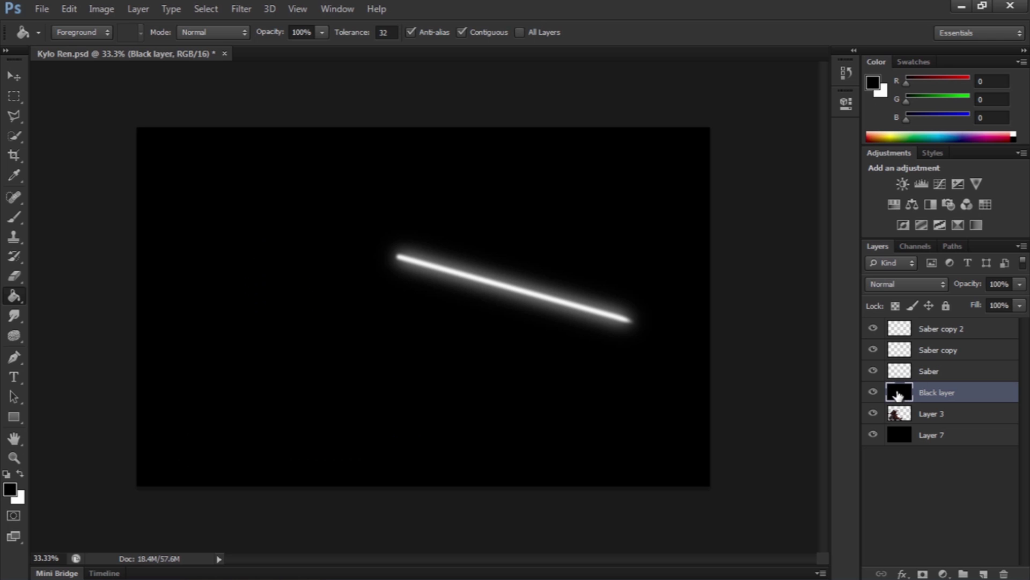
key(v)
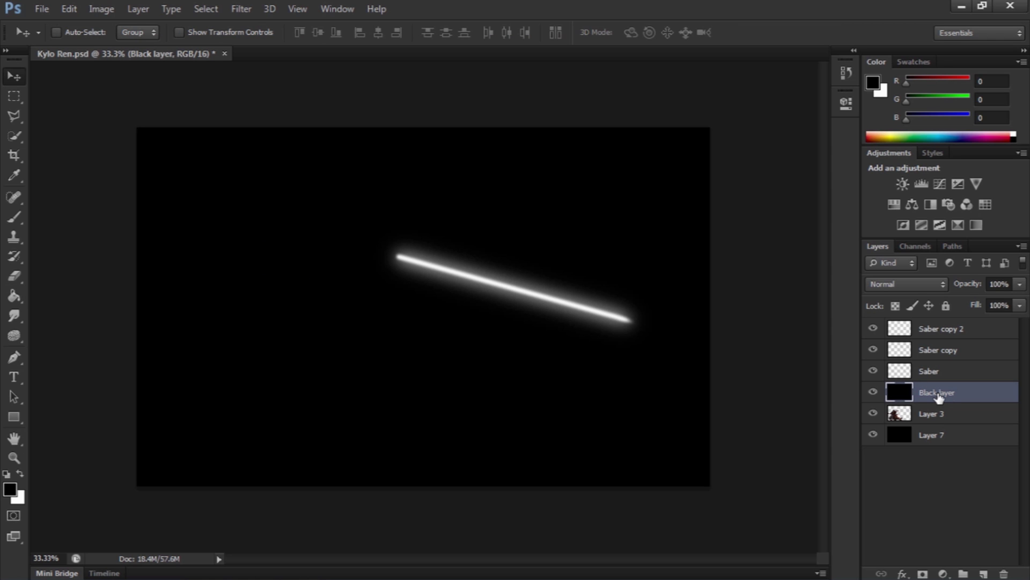
Step: Merge the three saber layers and the Black layer into one layer
shift+click(935, 330)
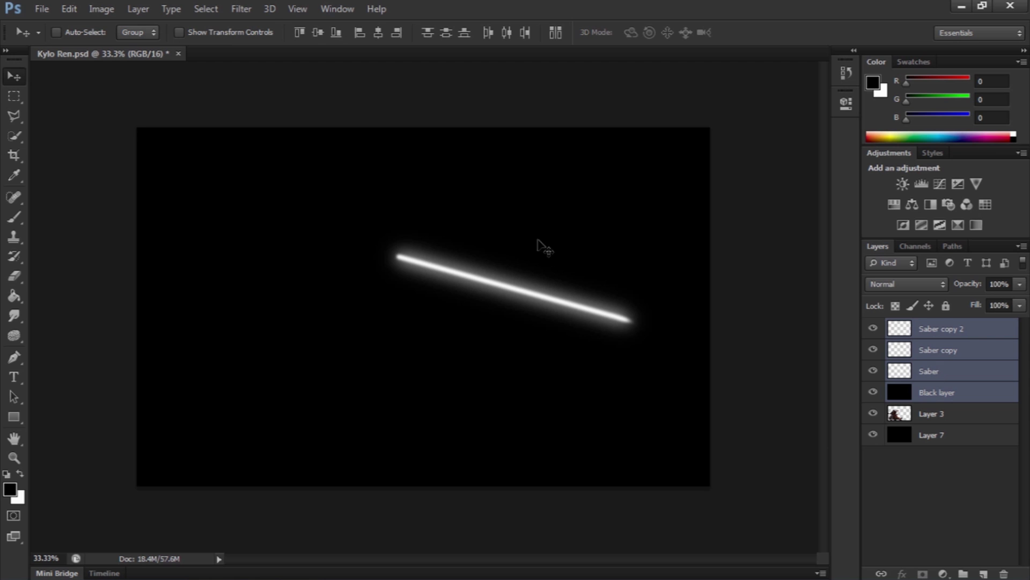
click(142, 11)
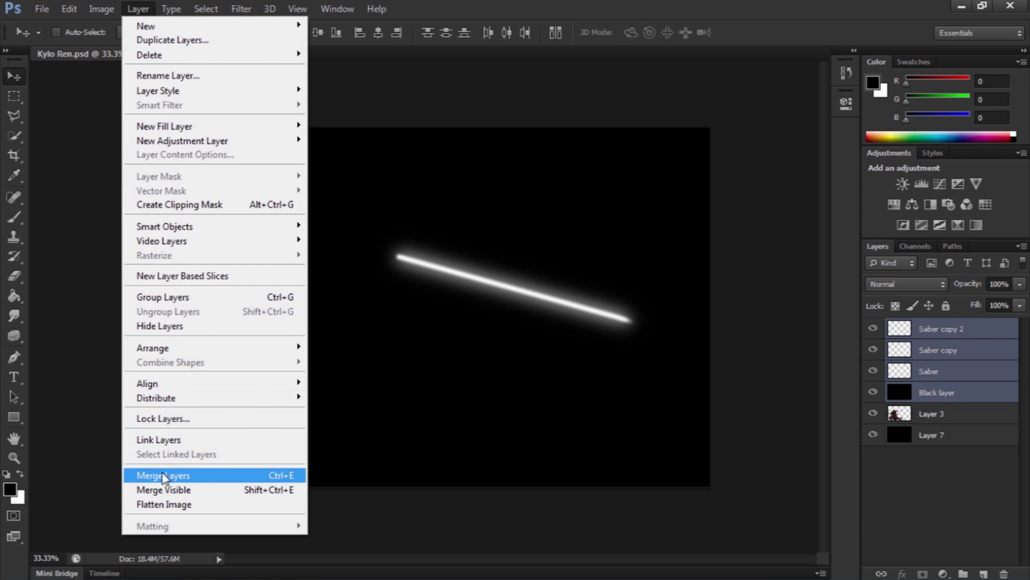
click(203, 476)
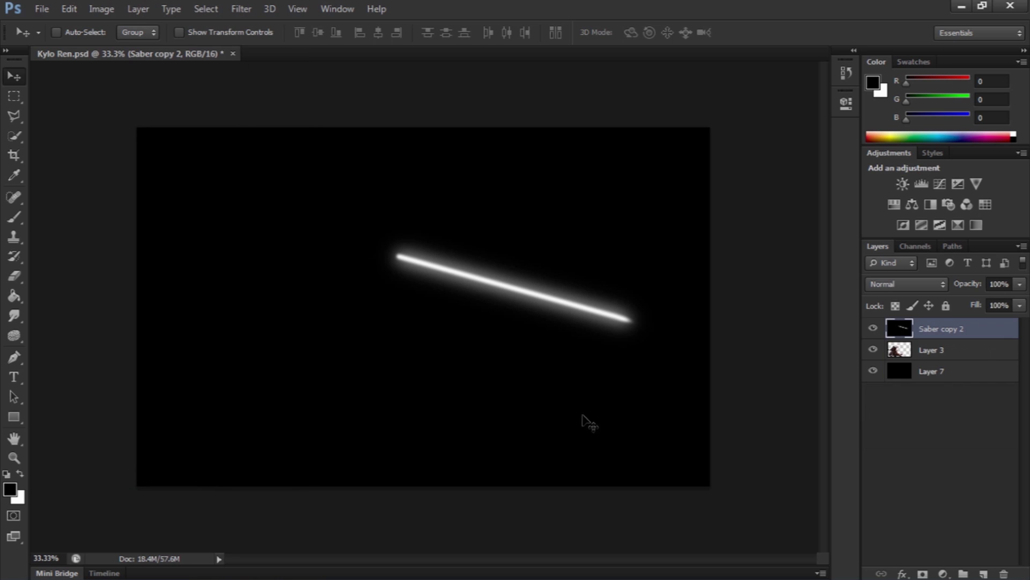
Step: Rename the merged layer 'Saber' and set its blend mode to Screen
double_click(949, 332)
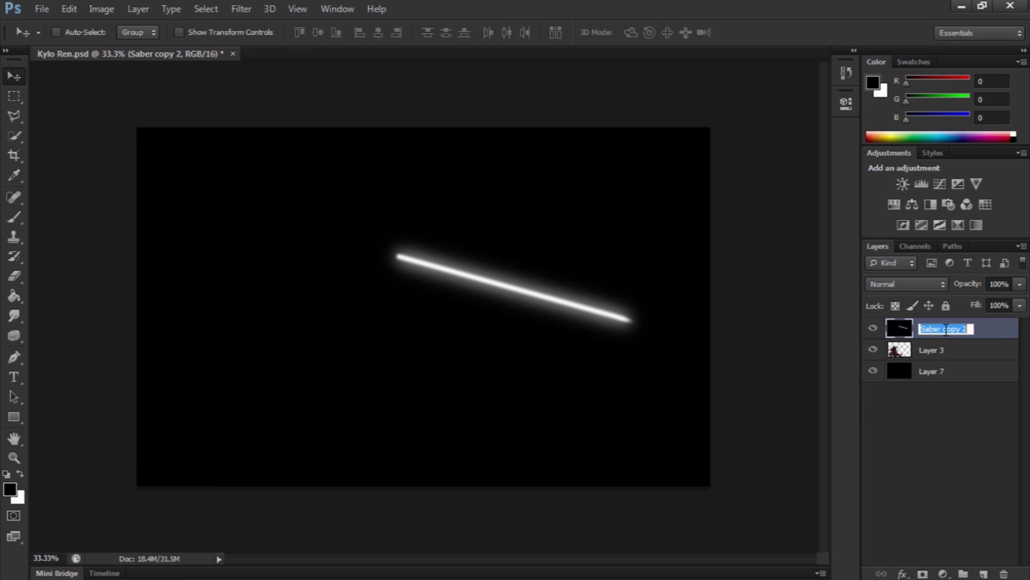
drag(945, 330, 998, 335)
key(BackSpace)
key(Return)
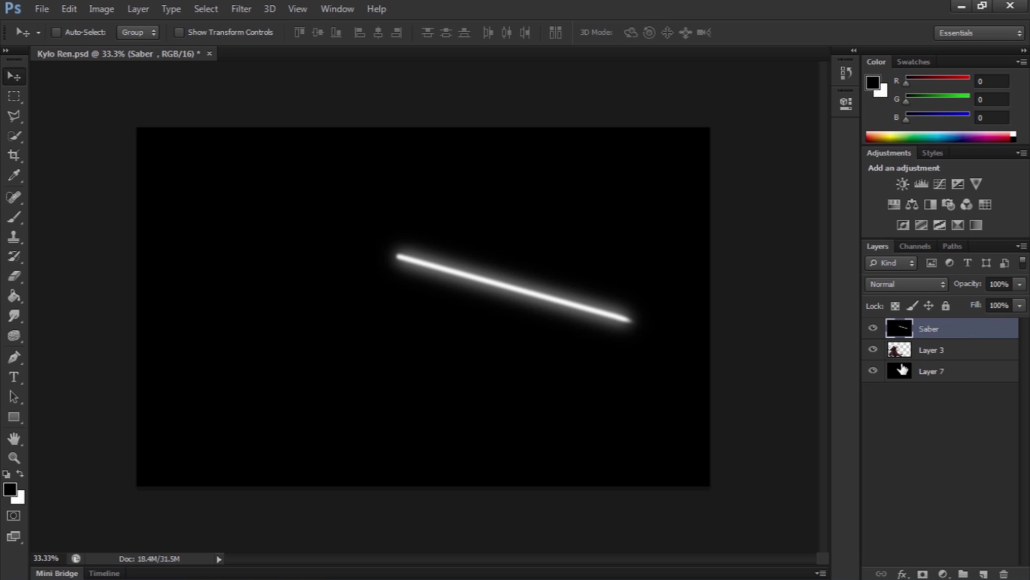
click(910, 282)
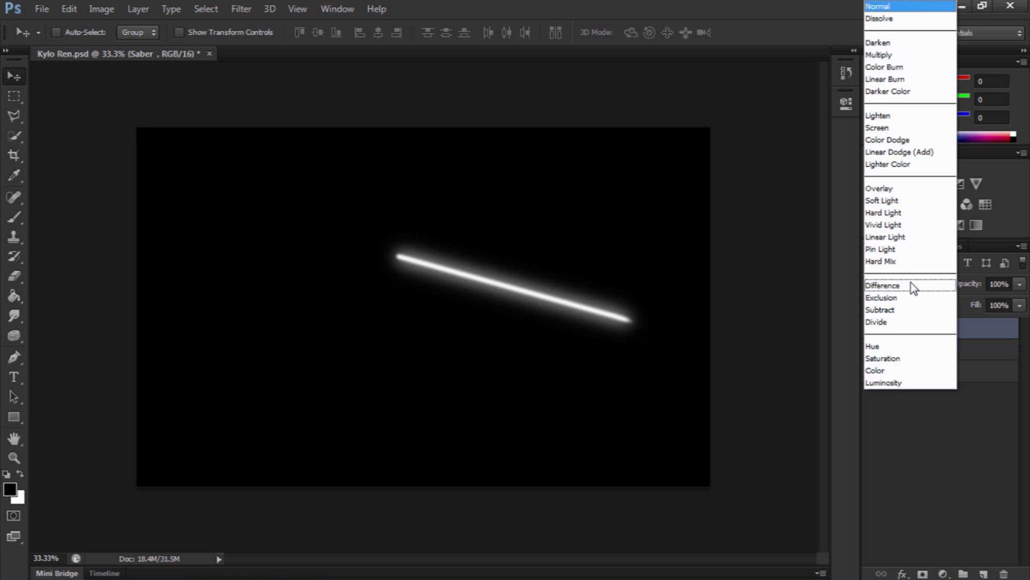
click(899, 129)
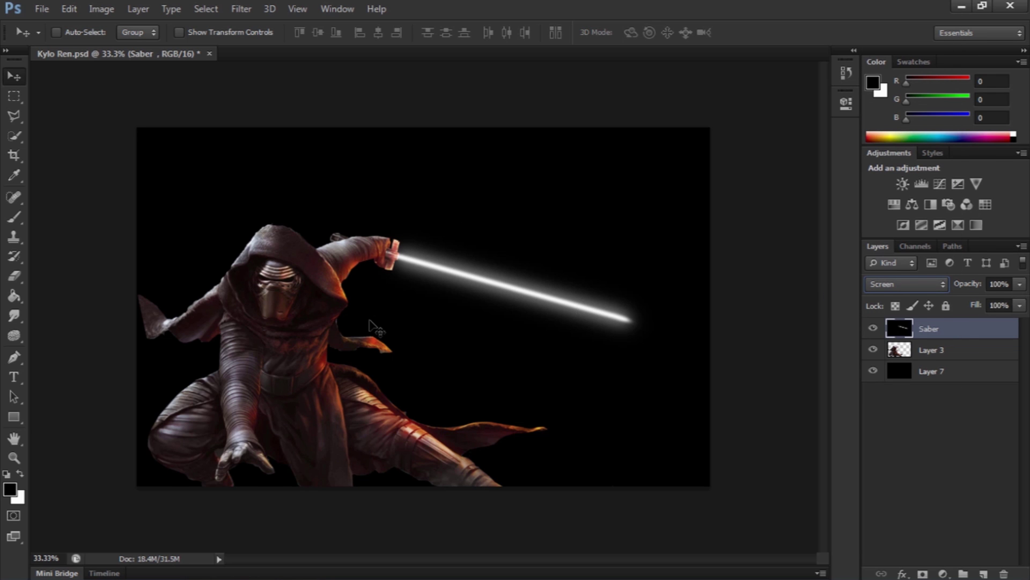
Step: Apply a Curves adjustment lifting the Red channel curve with several points to tint the blade pinkish red
click(102, 9)
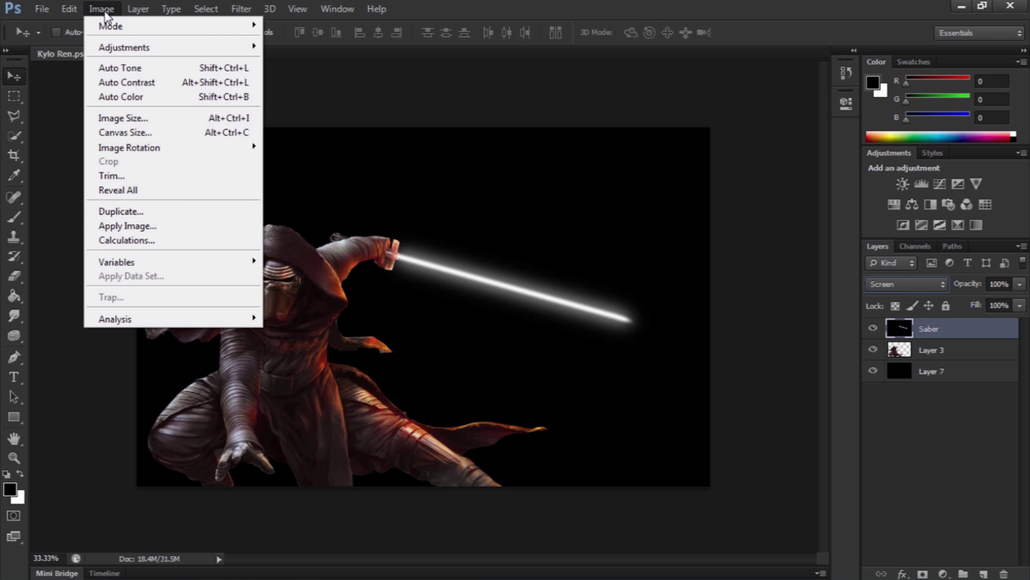
mouse_move(148, 50)
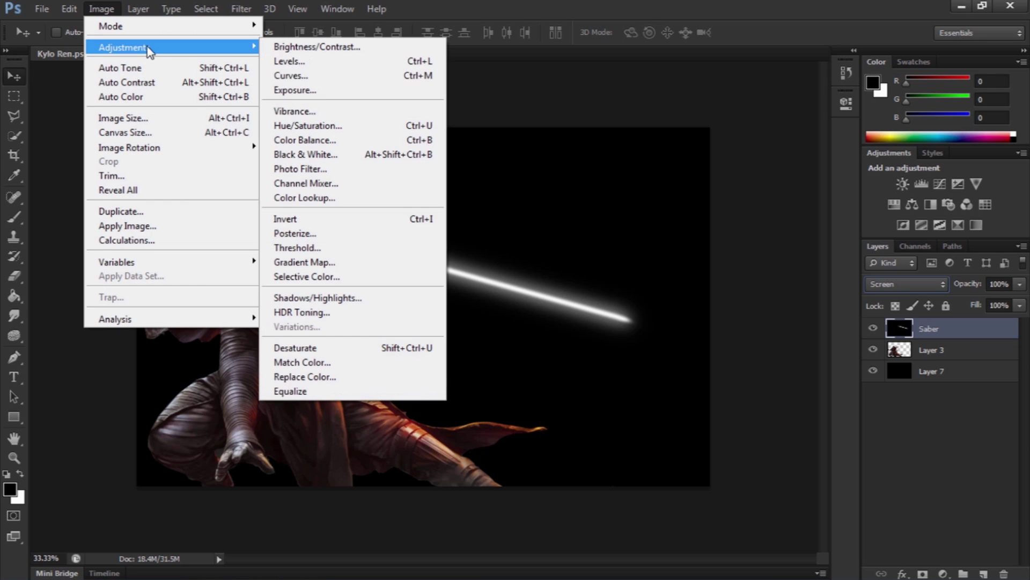
click(339, 75)
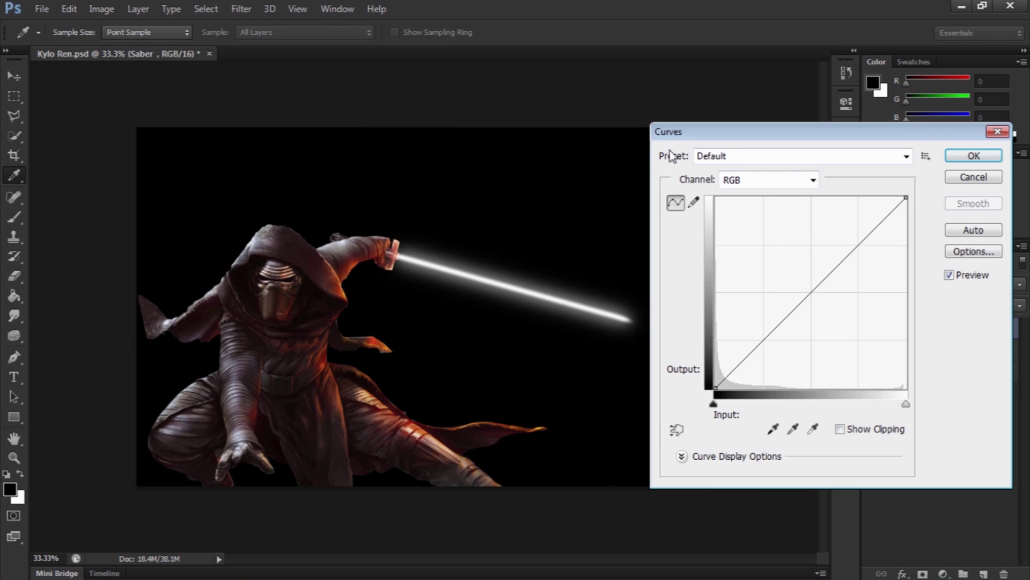
click(813, 182)
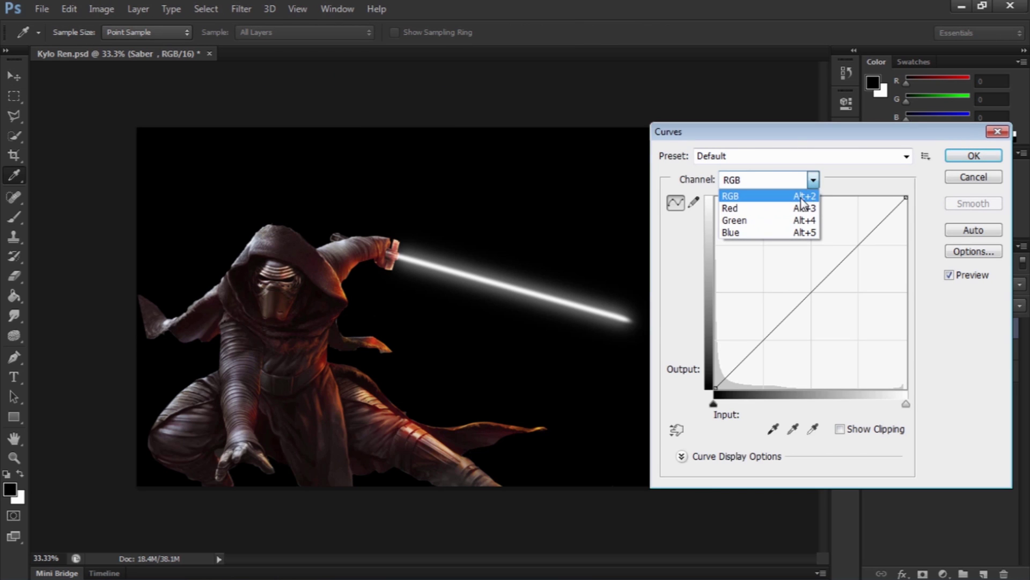
click(800, 205)
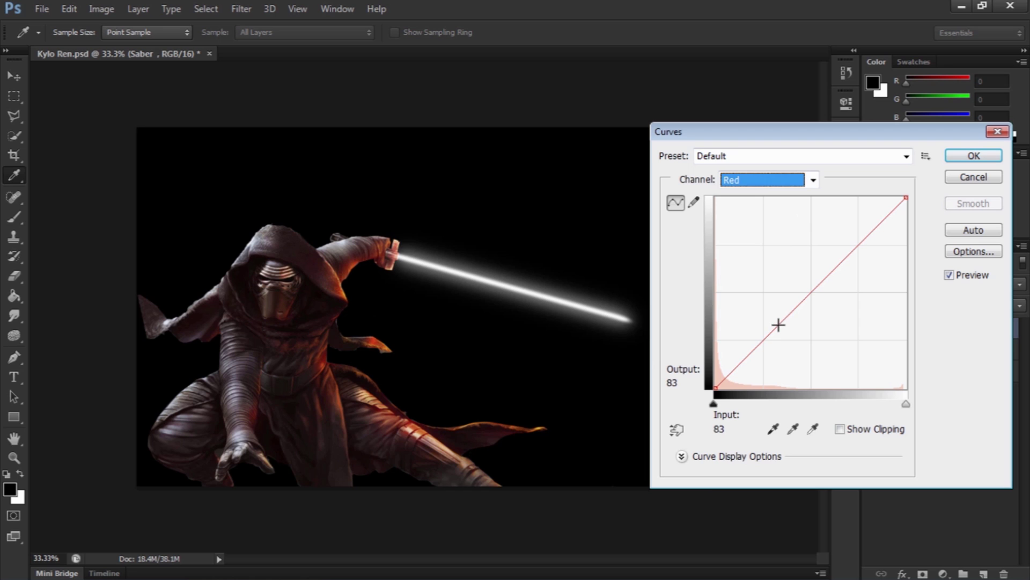
drag(779, 324, 775, 312)
drag(832, 252, 823, 219)
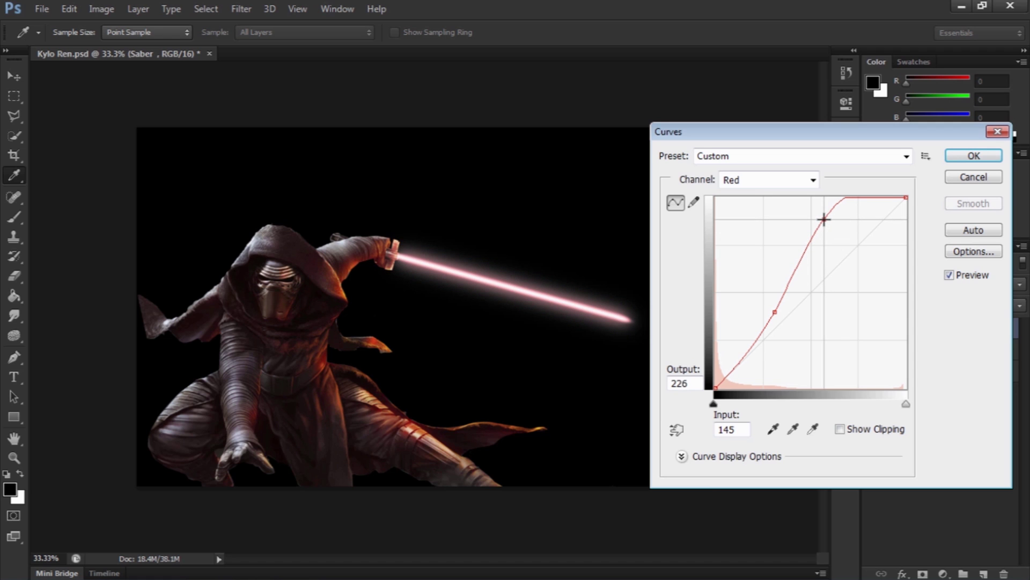
click(786, 263)
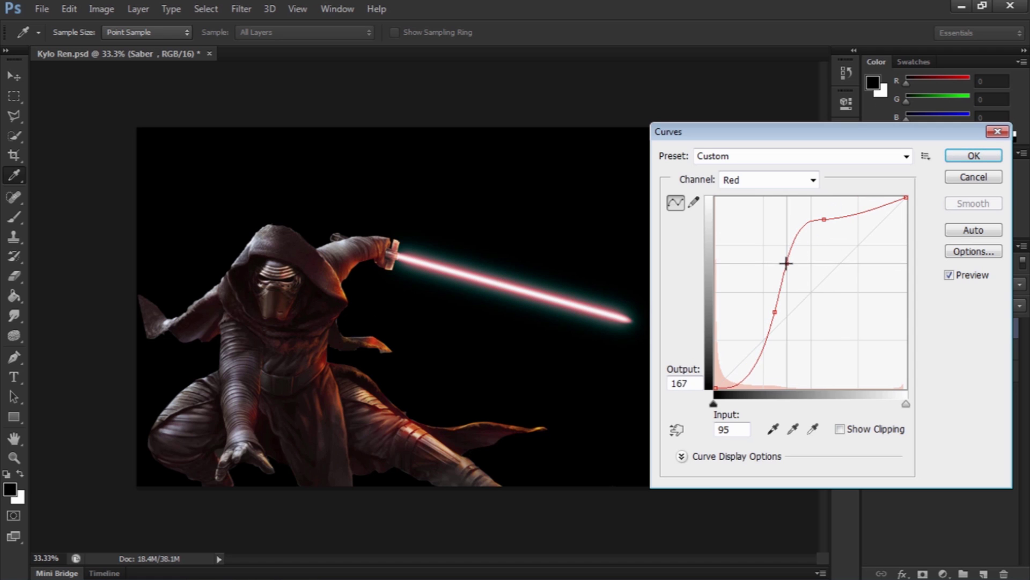
drag(786, 263, 796, 270)
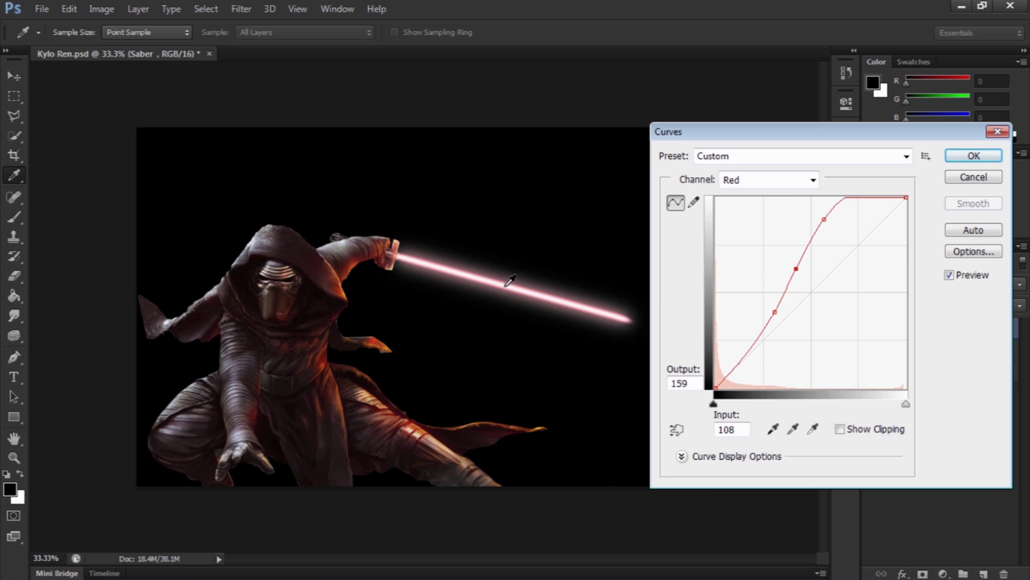
click(972, 158)
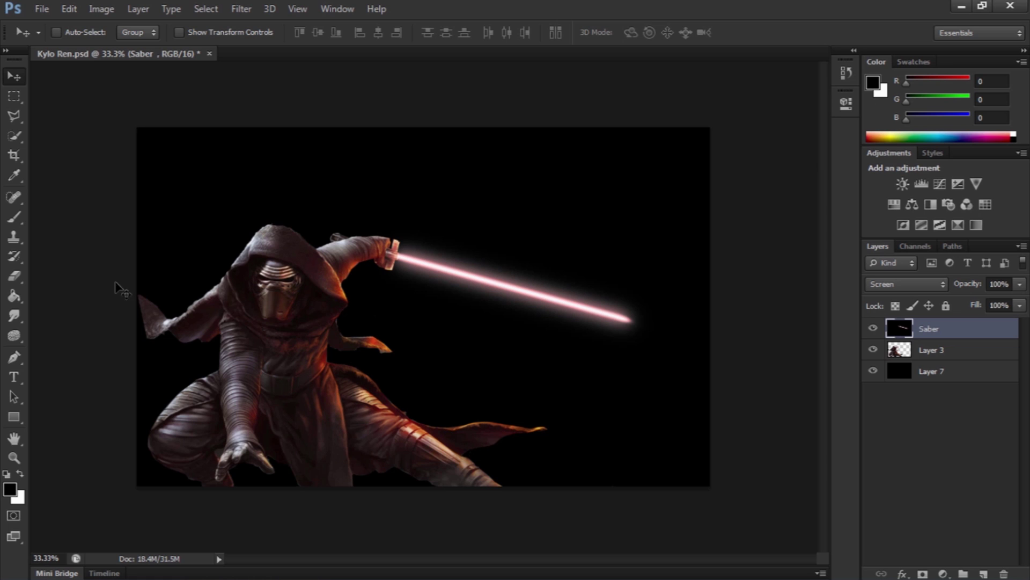
Step: Zoom in and smudge along the blade with a smaller Smudge brush to make its edges wavy
click(15, 316)
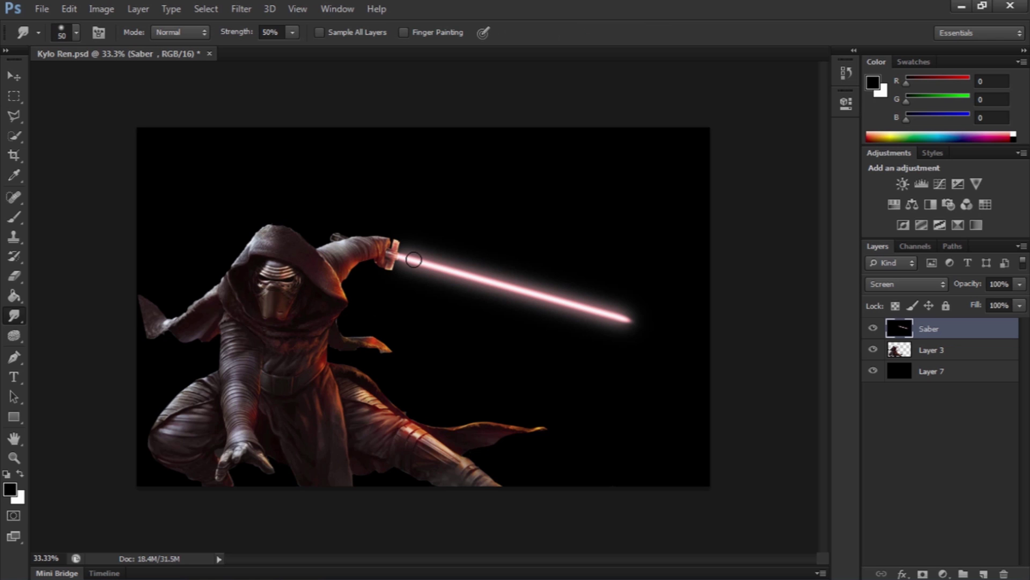
key(bracketleft)
key(z)
click(530, 292)
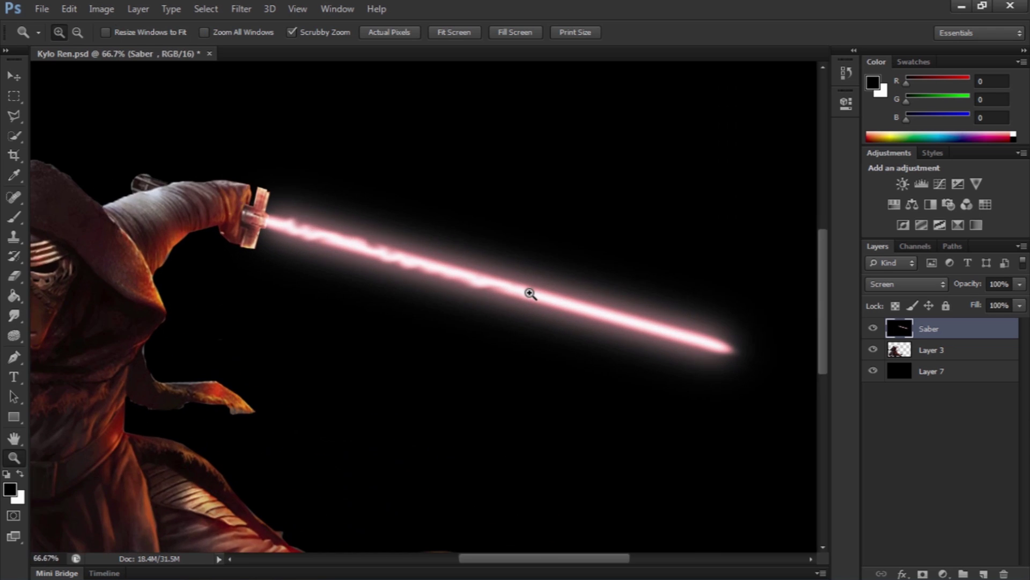
click(14, 316)
drag(490, 285, 729, 351)
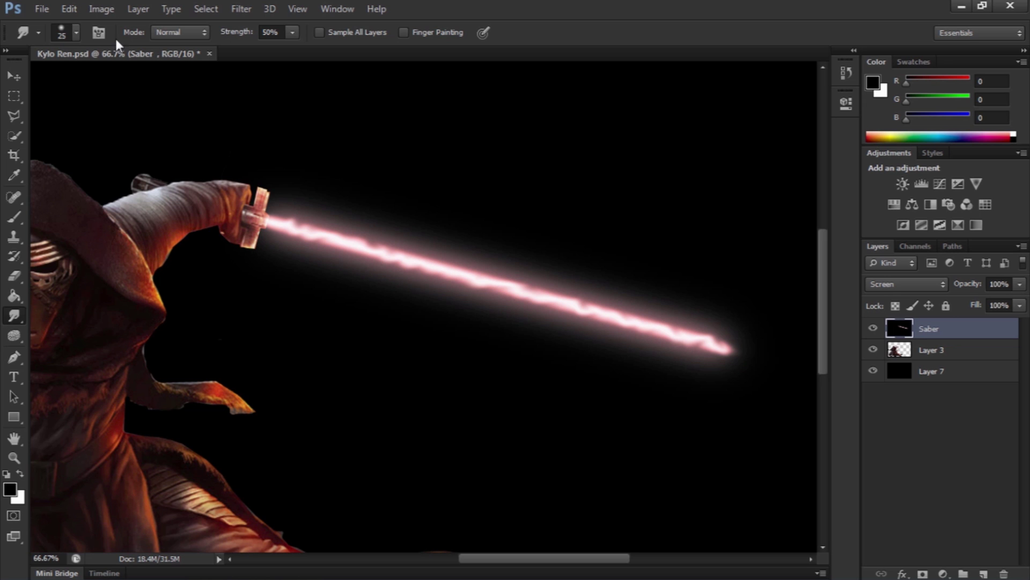
Step: Apply a Color Balance of +49 red and -32 yellow/blue to the saber's midtones and highlights
click(102, 9)
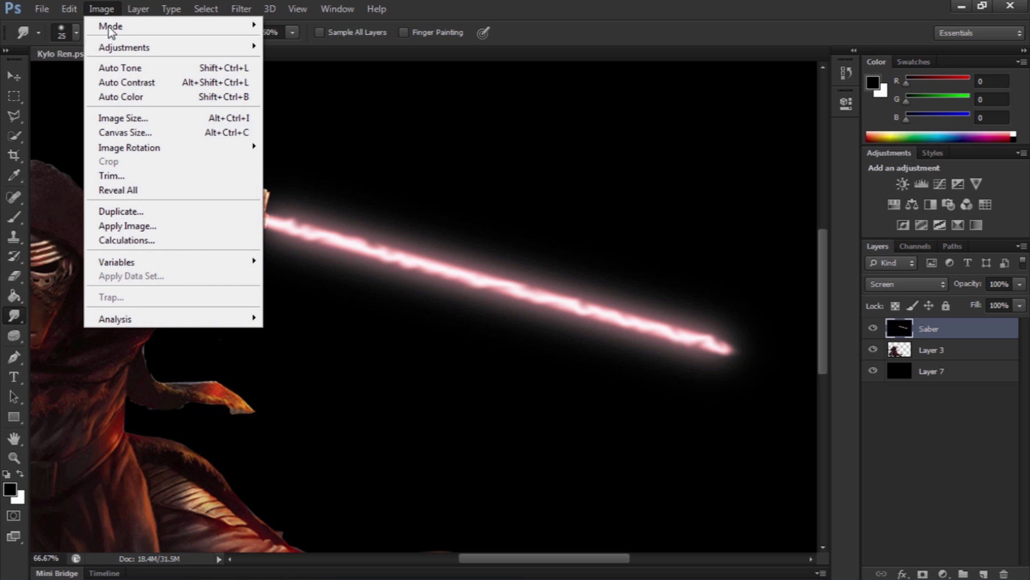
mouse_move(160, 50)
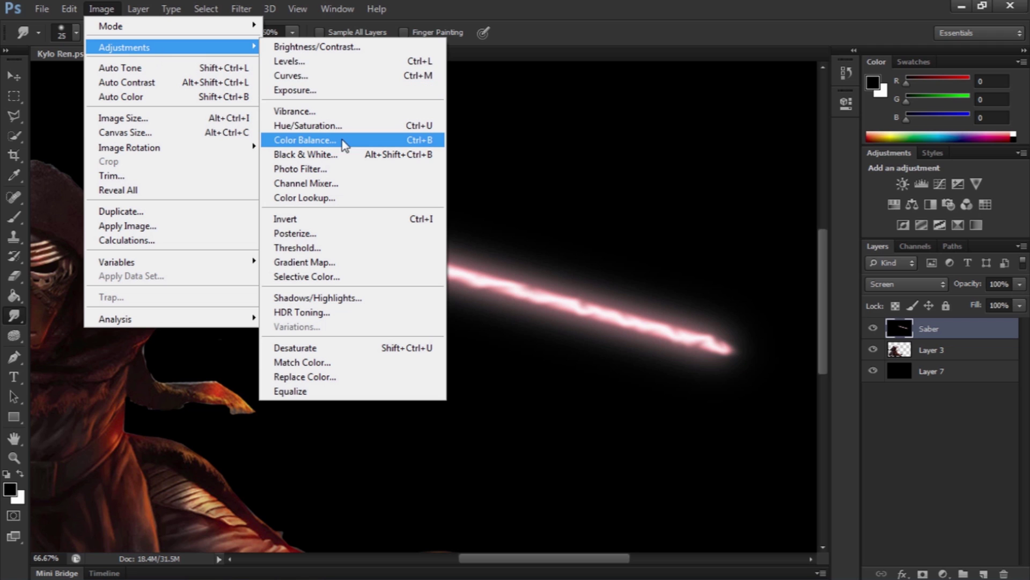
click(302, 140)
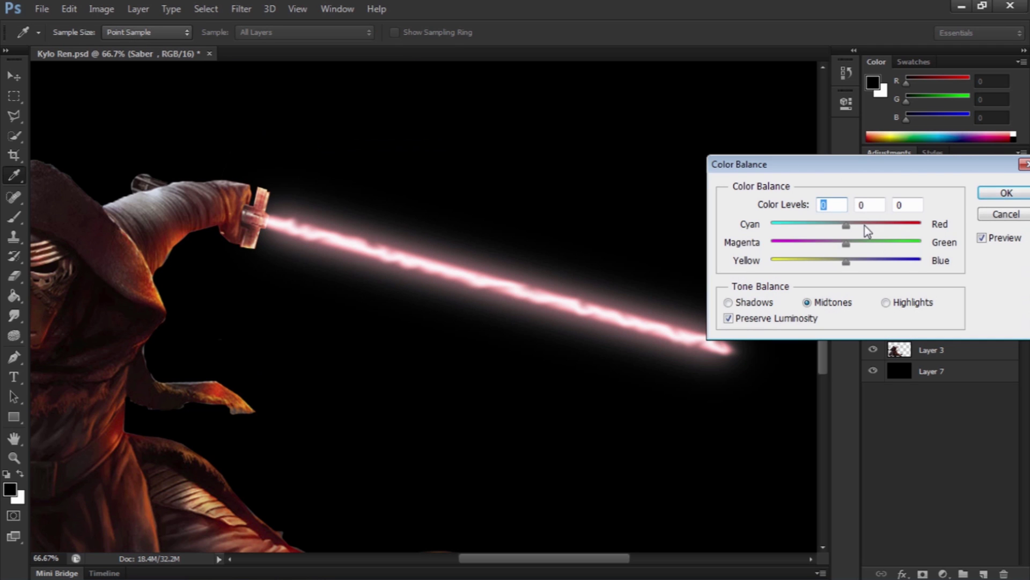
drag(847, 228, 823, 263)
click(885, 303)
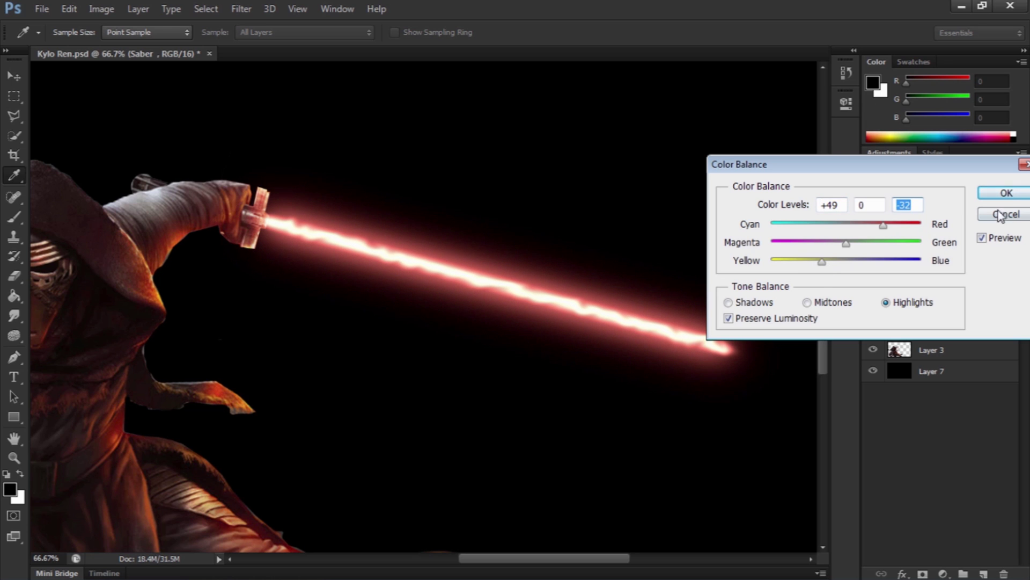
click(1005, 192)
Step: Confirm the colour balance adjustment and zoom out to view the whole picture
key(r)
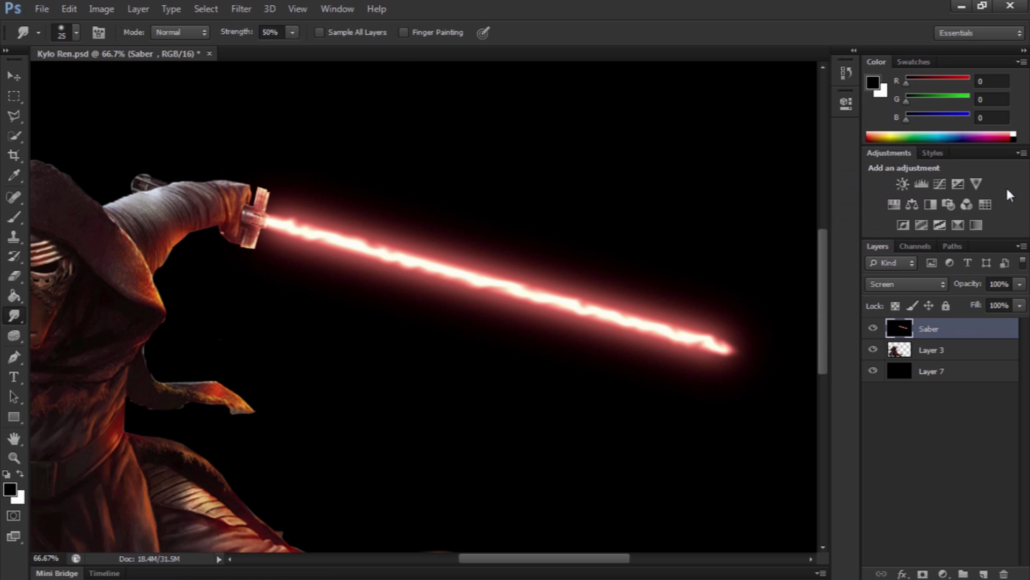
key(z)
alt+click(530, 283)
alt+click(530, 283)
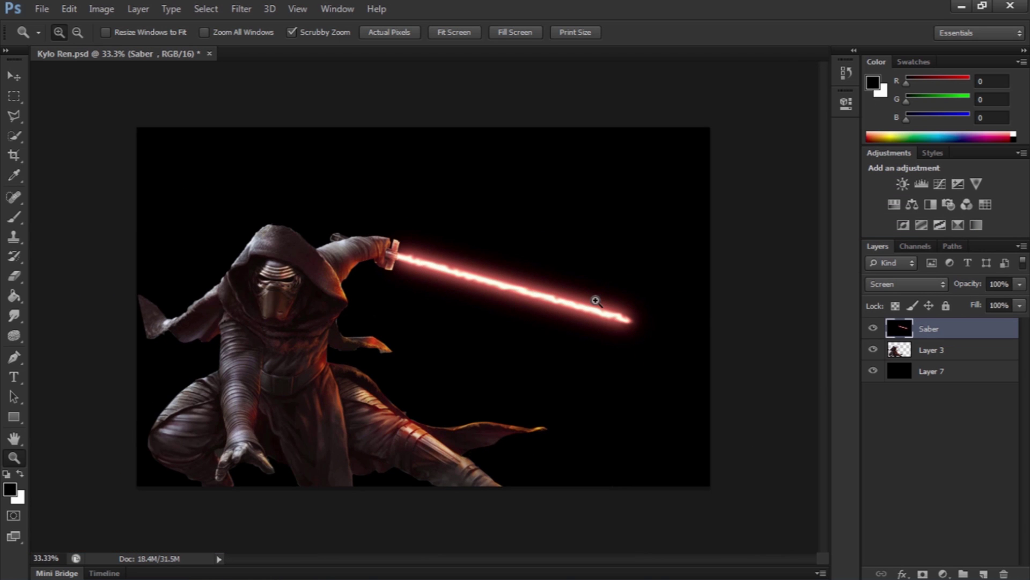
Step: Inspect the blade at 100% along to the hilt, return to 66.7%, and show the Brush presets
click(521, 296)
click(521, 296)
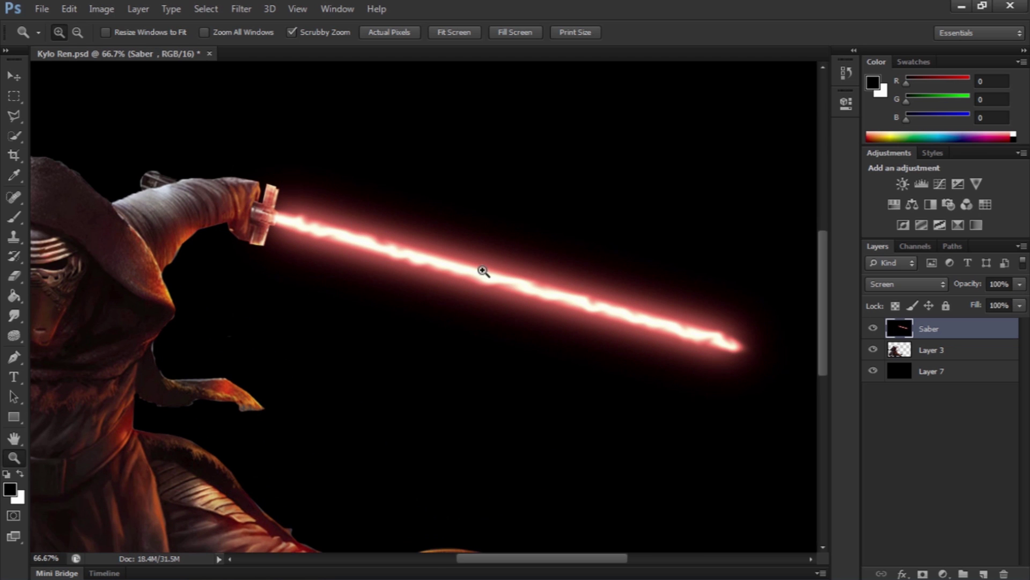
click(459, 270)
drag(467, 274, 306, 223)
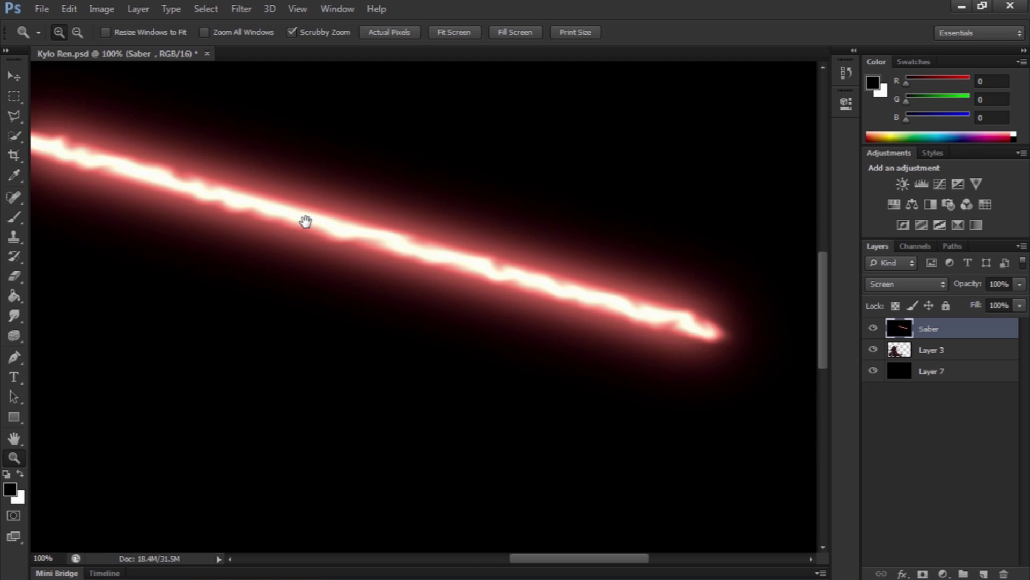
drag(380, 253, 424, 274)
alt+click(426, 274)
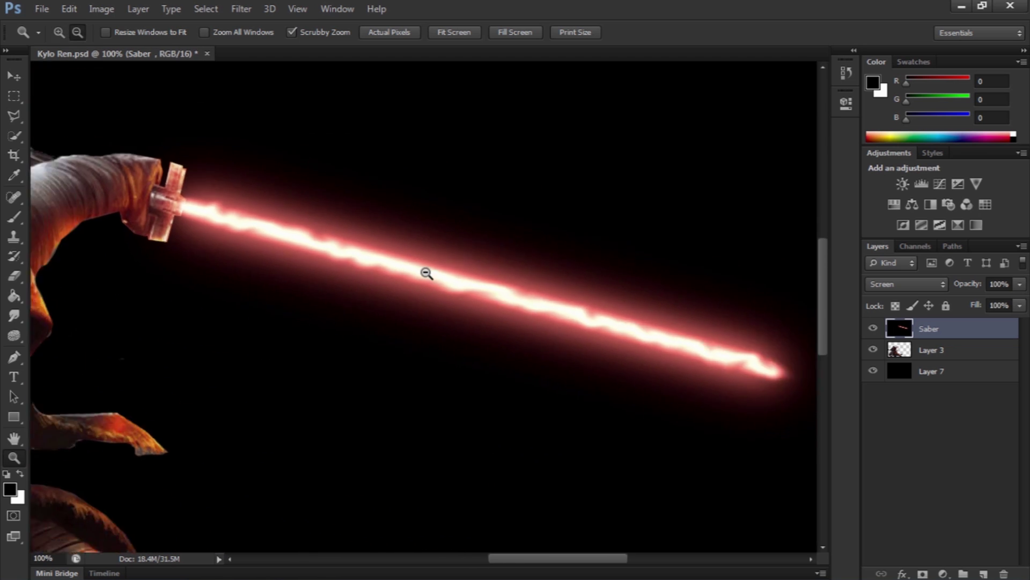
click(21, 222)
right_click(351, 248)
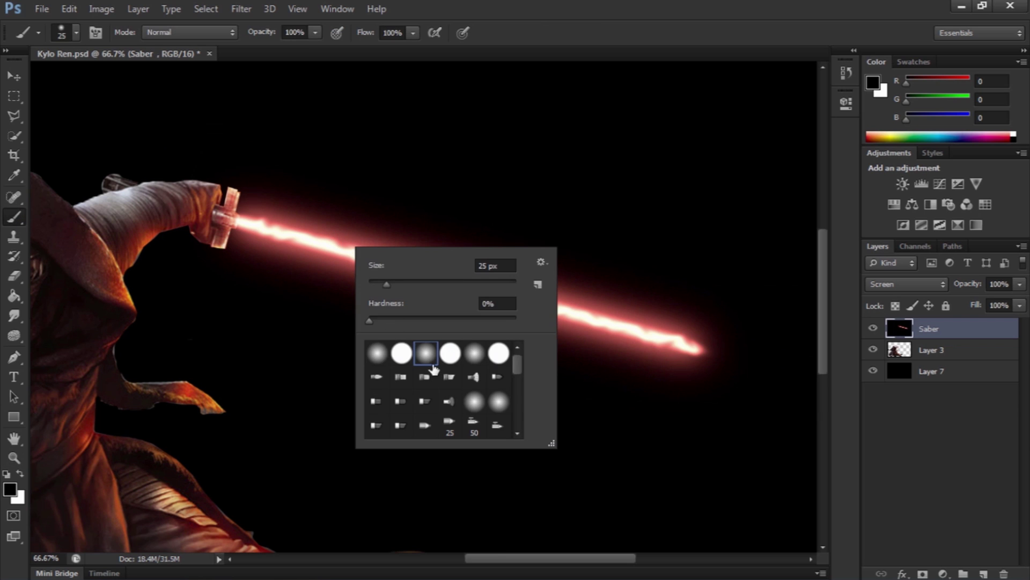
Step: Pick the soft round 25 px brush preset and set the foreground colour to orange #f88c00
double_click(397, 351)
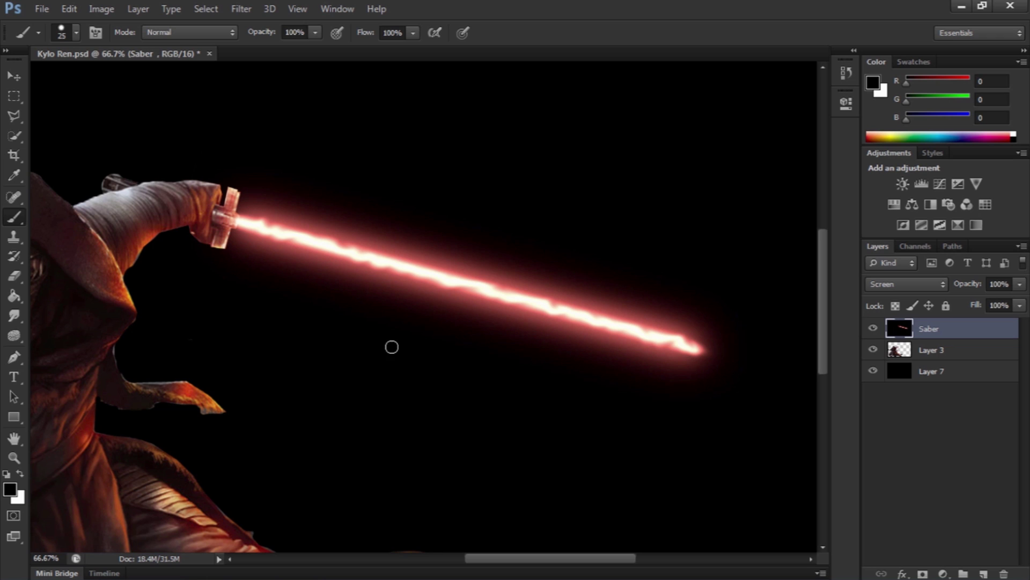
click(10, 488)
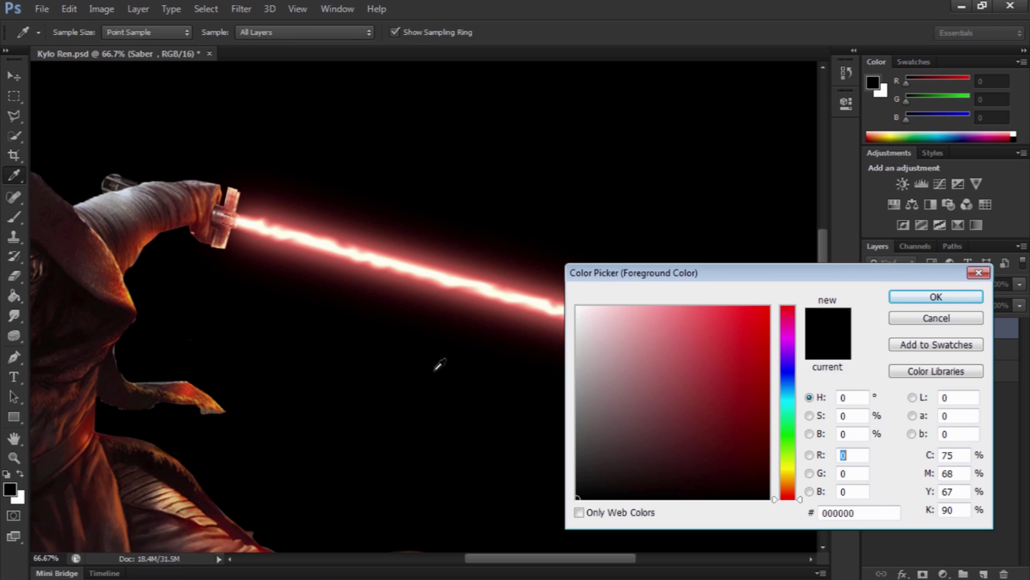
drag(787, 475, 788, 481)
mouse_move(761, 316)
mouse_down()
mouse_move(770, 346)
mouse_move(781, 317)
mouse_up()
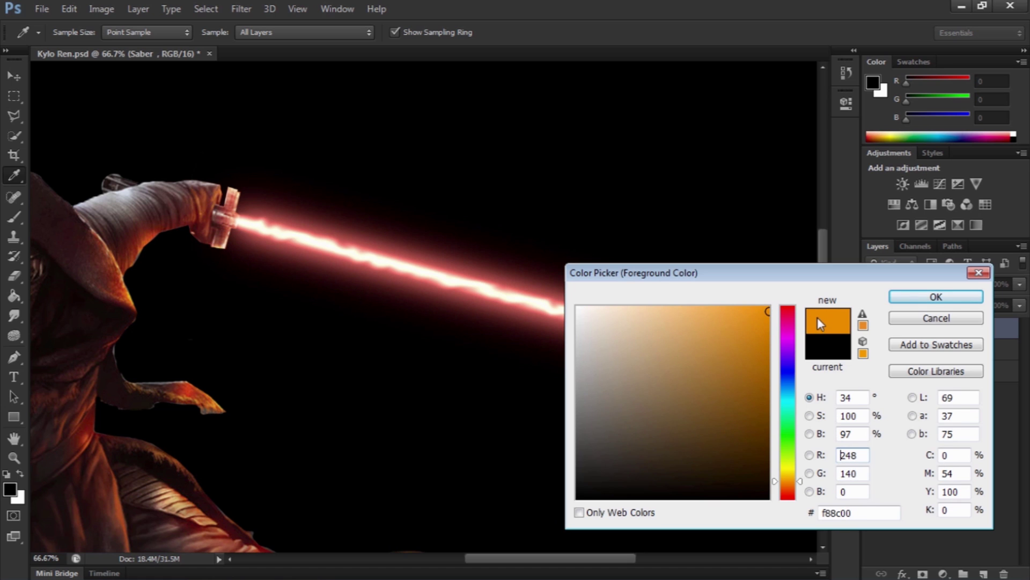
click(918, 297)
key(b)
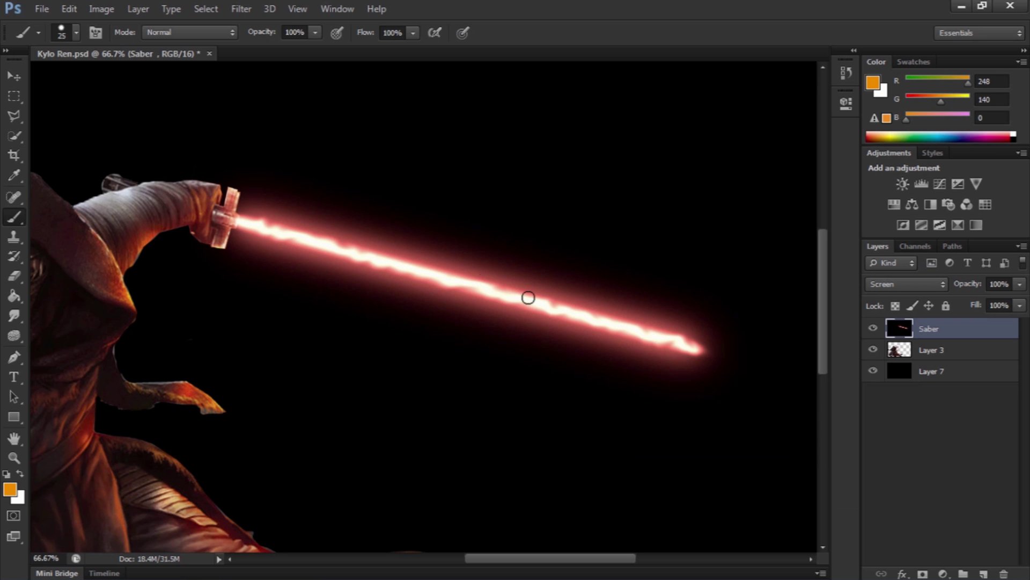
Step: Shrink the brush to 2 px and paint straight orange streaks along the blade's top and bottom edges
key(bracketleft)
drag(327, 234, 243, 216)
shift+click(341, 263)
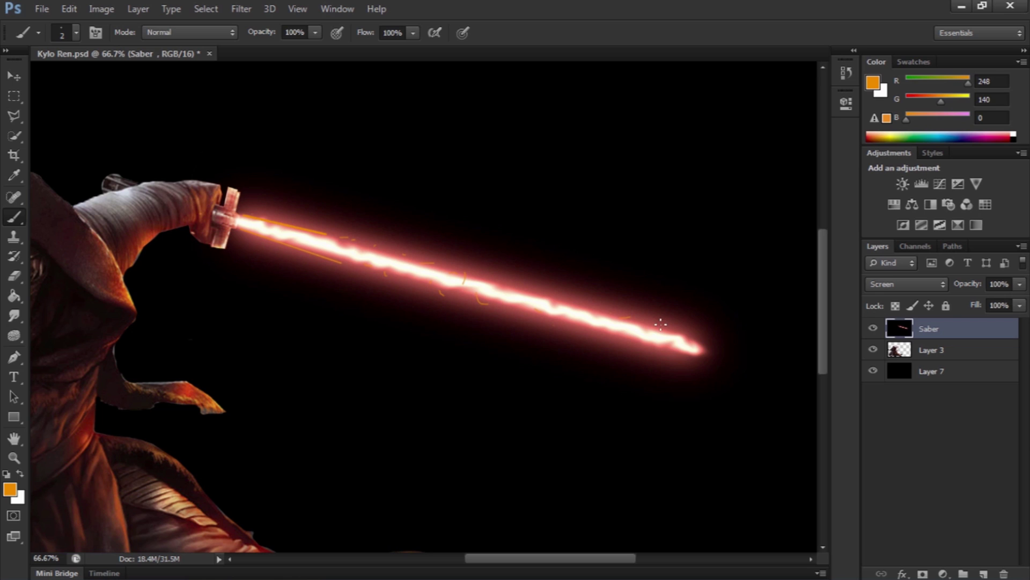
shift+click(689, 337)
shift+click(672, 352)
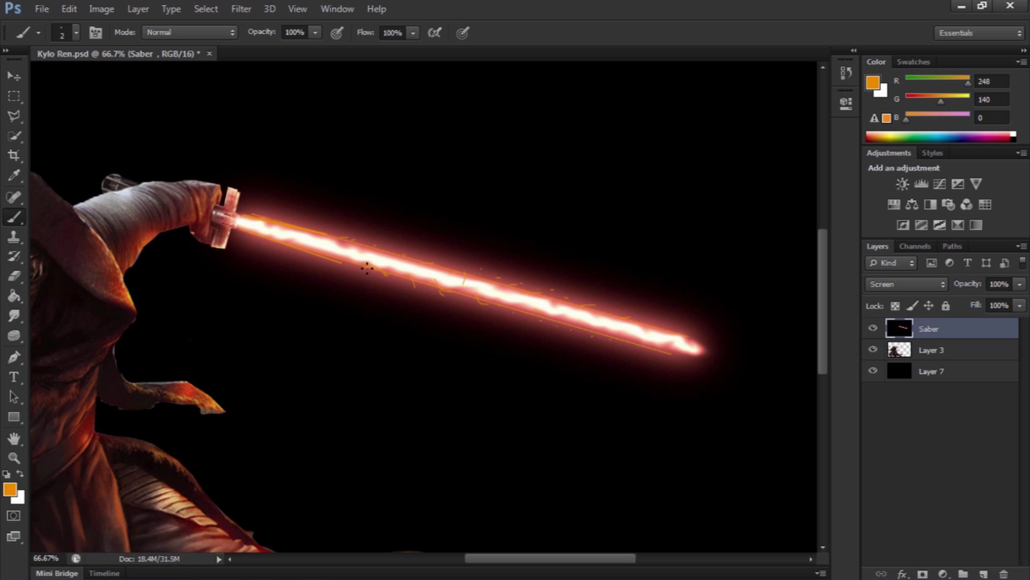
Step: Zoom out to the whole picture and duplicate the Saber layer into Saber copy
key(z)
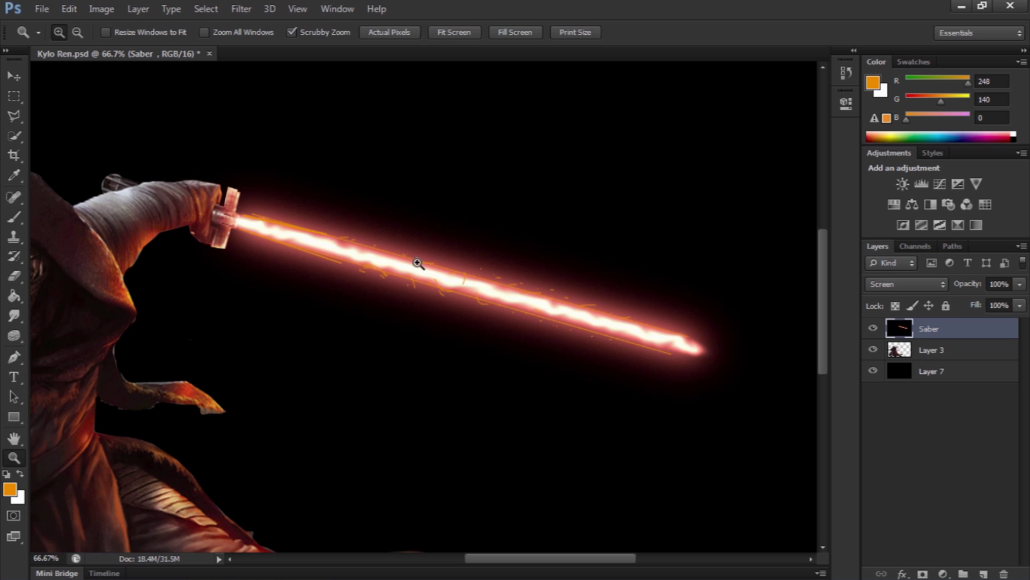
alt+click(417, 263)
alt+click(421, 260)
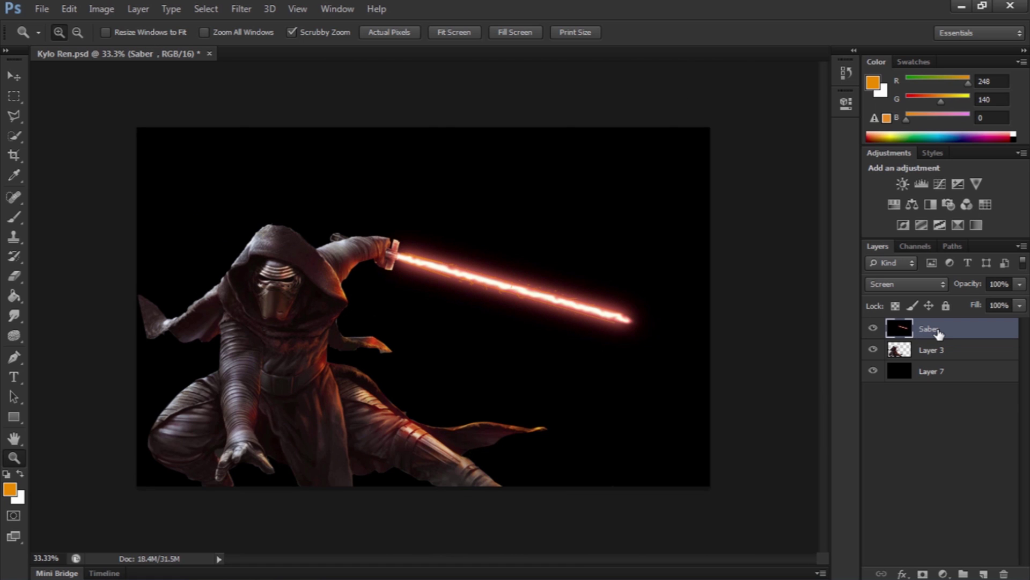
key(ctrl+j)
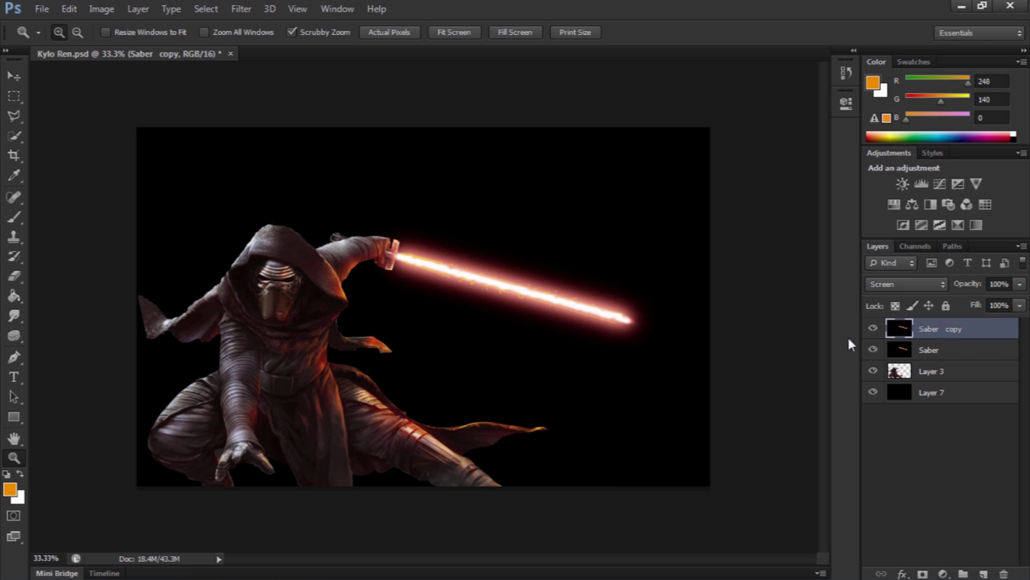
Step: Scale Saber copy down and rotate it about -100° into a short upright blade above the hilt
key(ctrl+t)
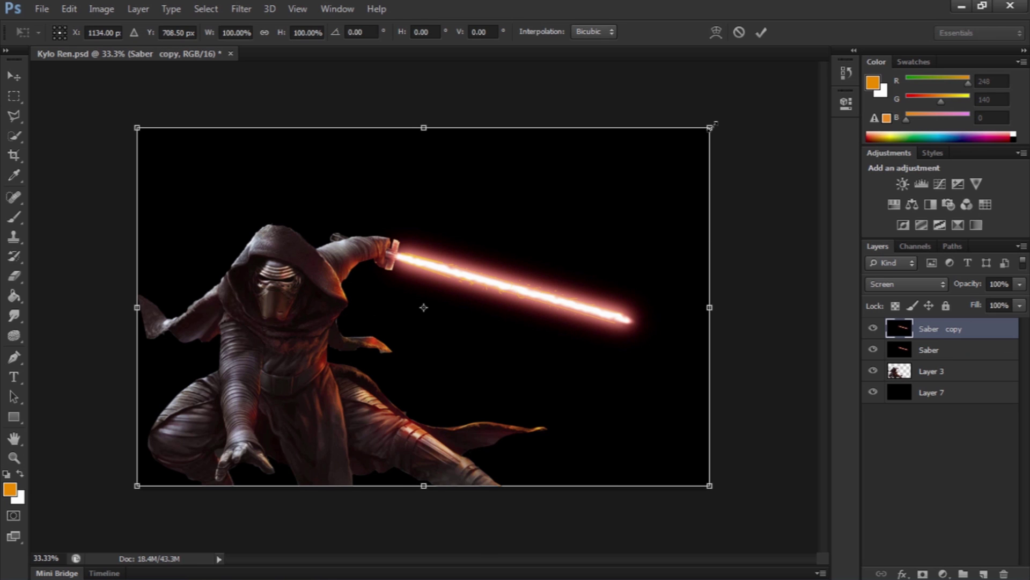
drag(712, 126, 238, 211)
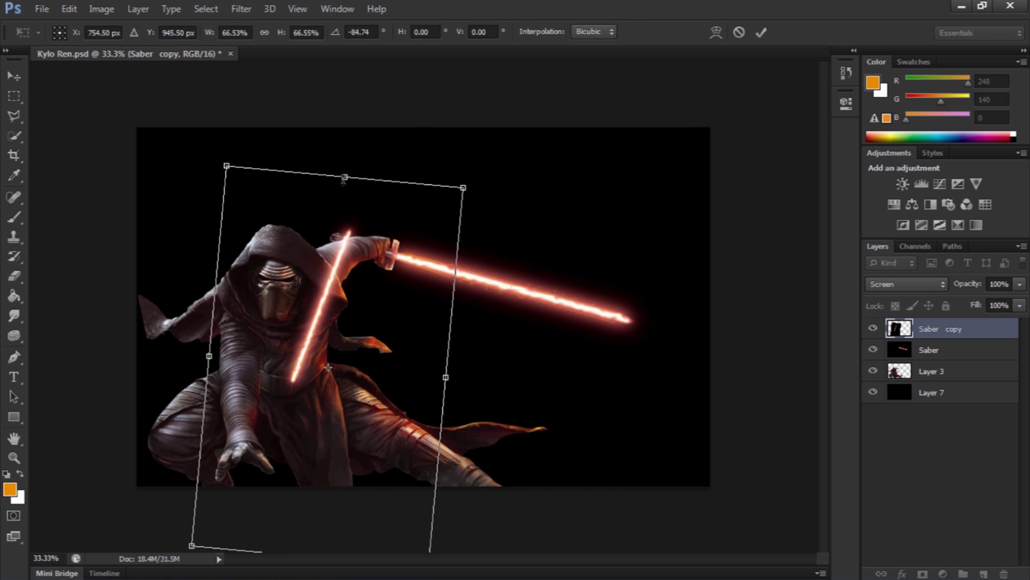
drag(344, 191, 326, 378)
drag(353, 424, 404, 215)
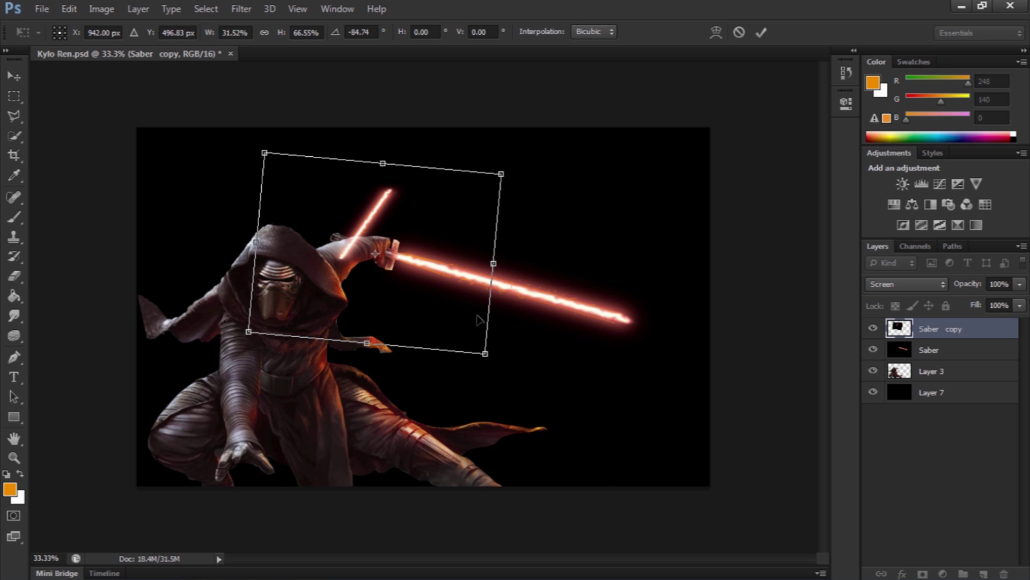
drag(489, 357, 426, 335)
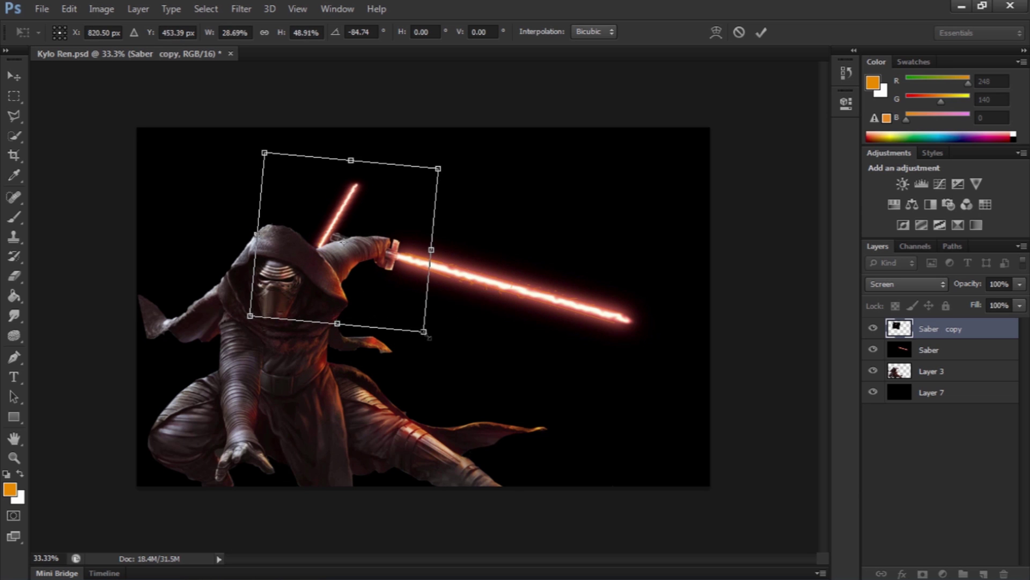
drag(412, 160, 442, 210)
drag(344, 241, 436, 229)
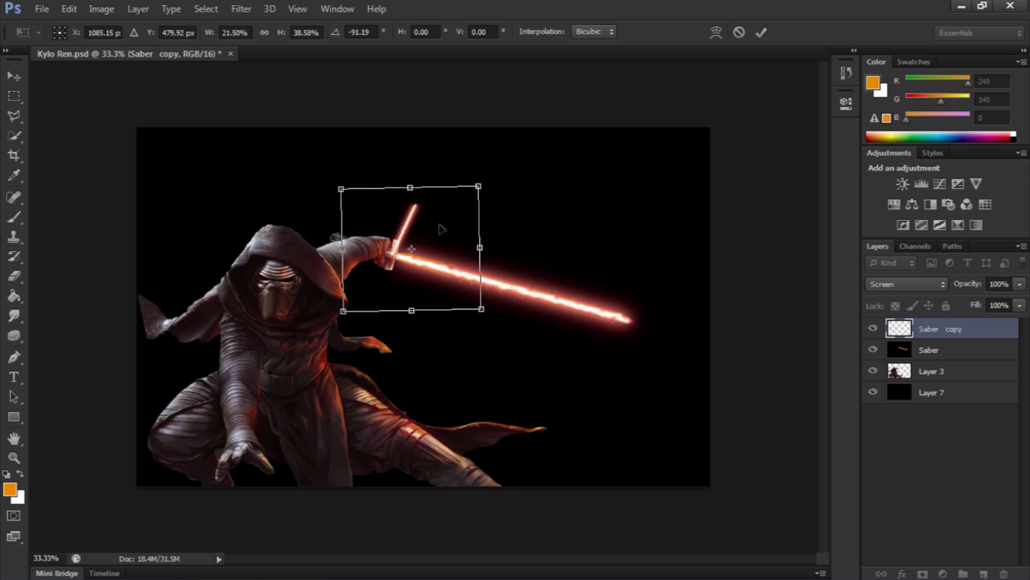
drag(552, 232, 543, 215)
drag(447, 253, 448, 248)
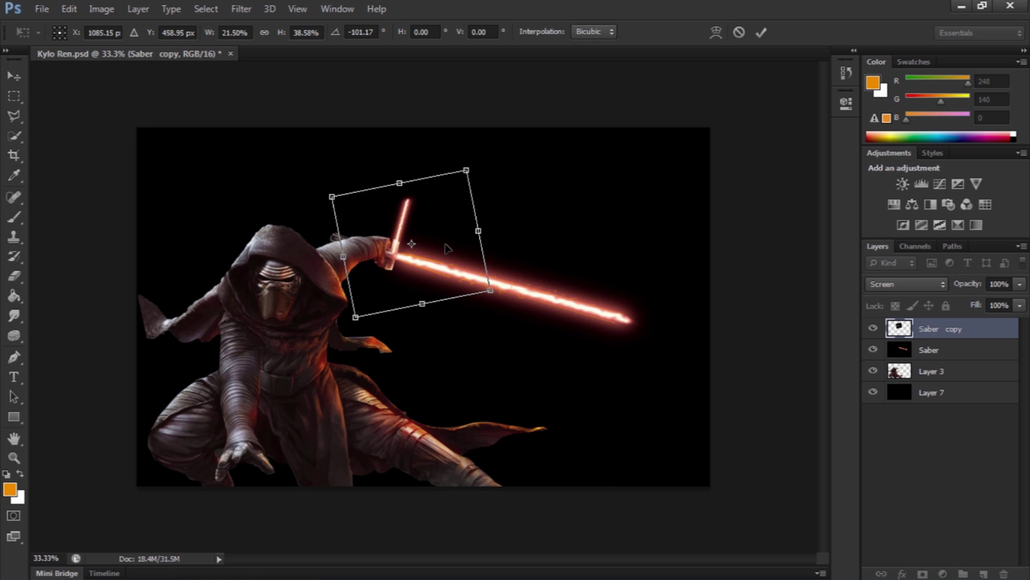
key(Return)
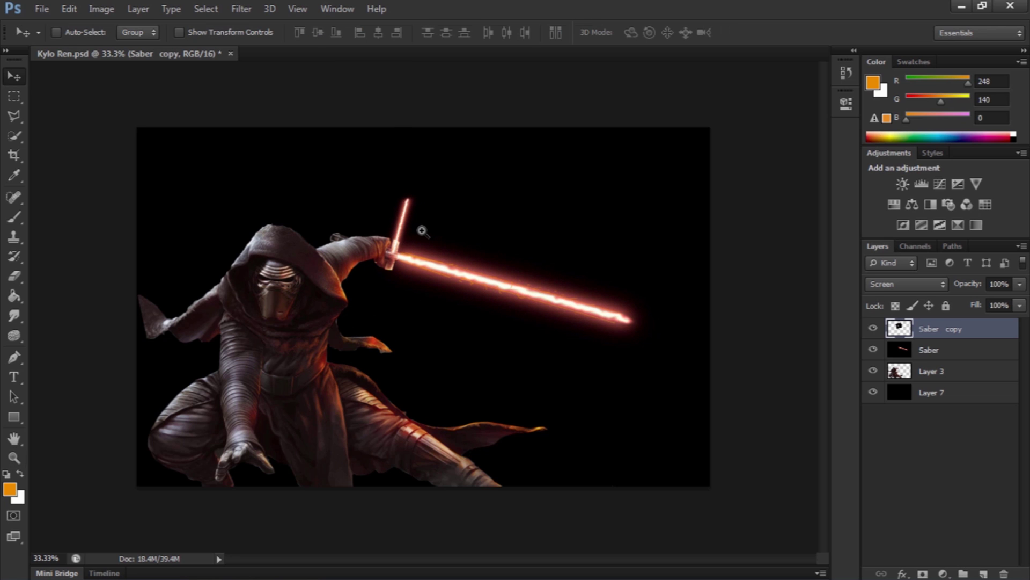
Step: Duplicate the short blade into Saber copy 2, rotate it about 180°, and place it beneath the hilt
key(ctrl+j)
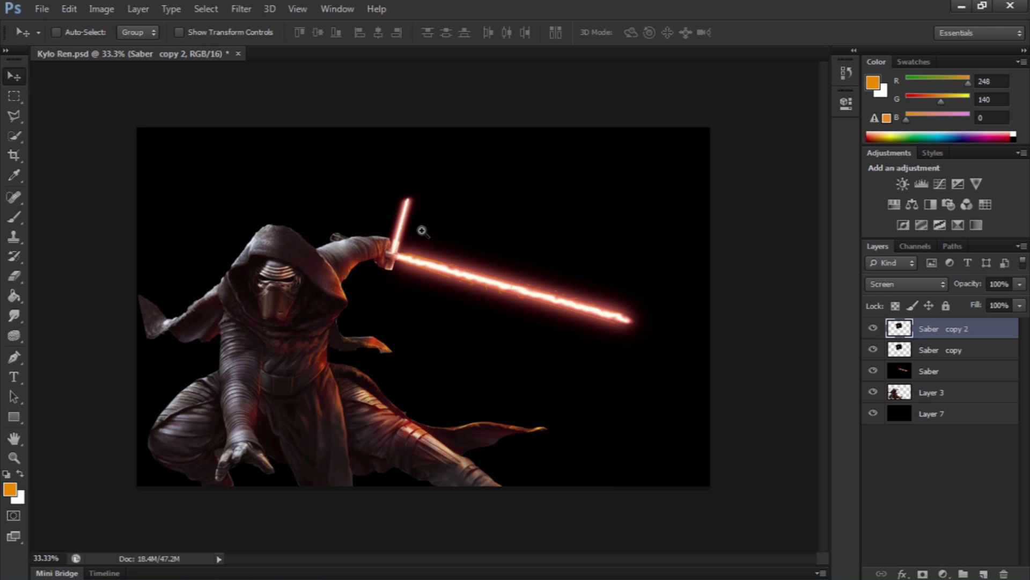
key(ctrl+t)
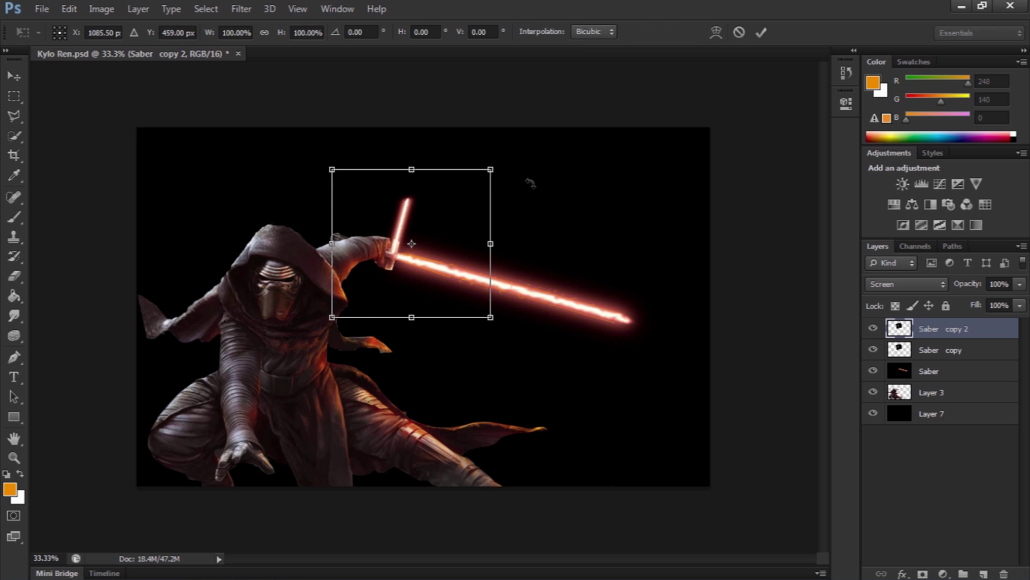
drag(547, 188, 273, 313)
drag(392, 292, 353, 322)
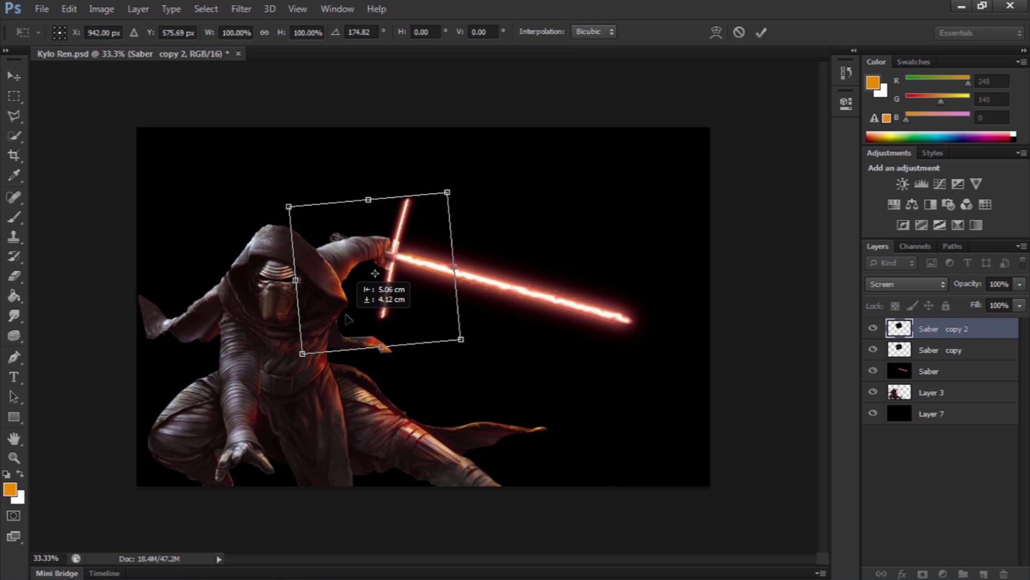
drag(532, 294, 534, 282)
drag(442, 316, 429, 313)
drag(515, 316, 516, 321)
drag(430, 318, 440, 309)
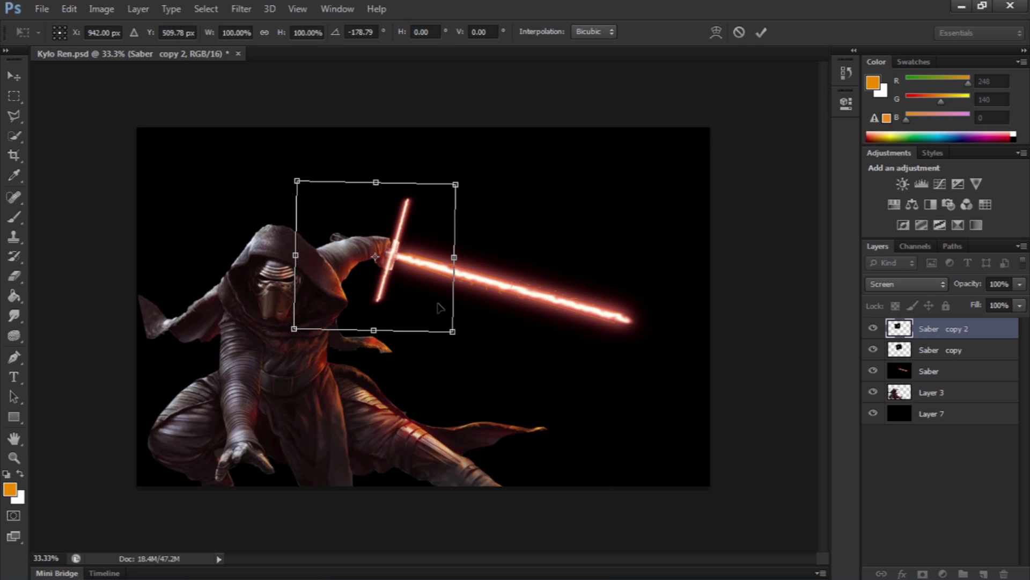
key(Return)
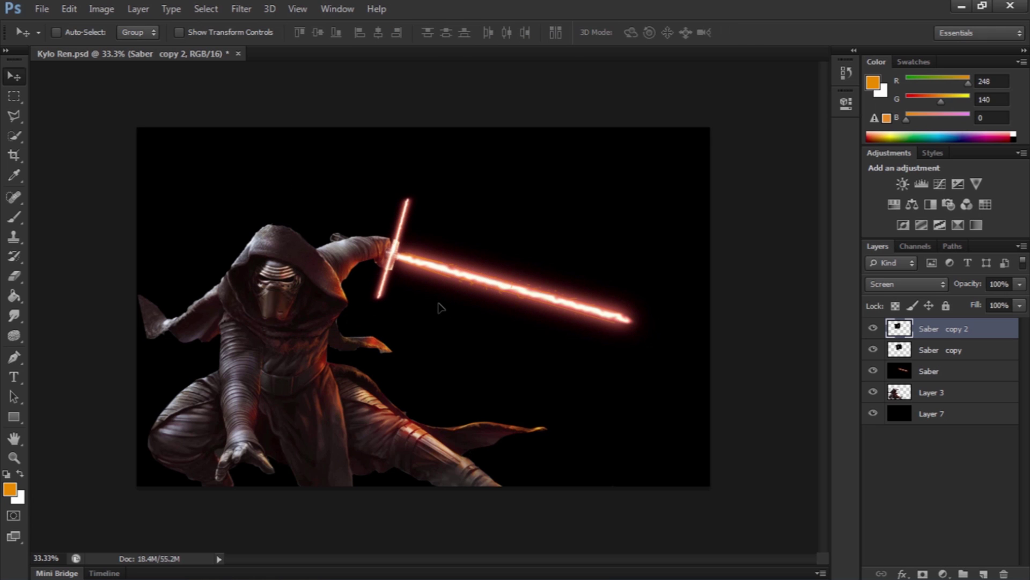
Step: Select the Saber copy layer and zoom in on the crossguard
click(946, 354)
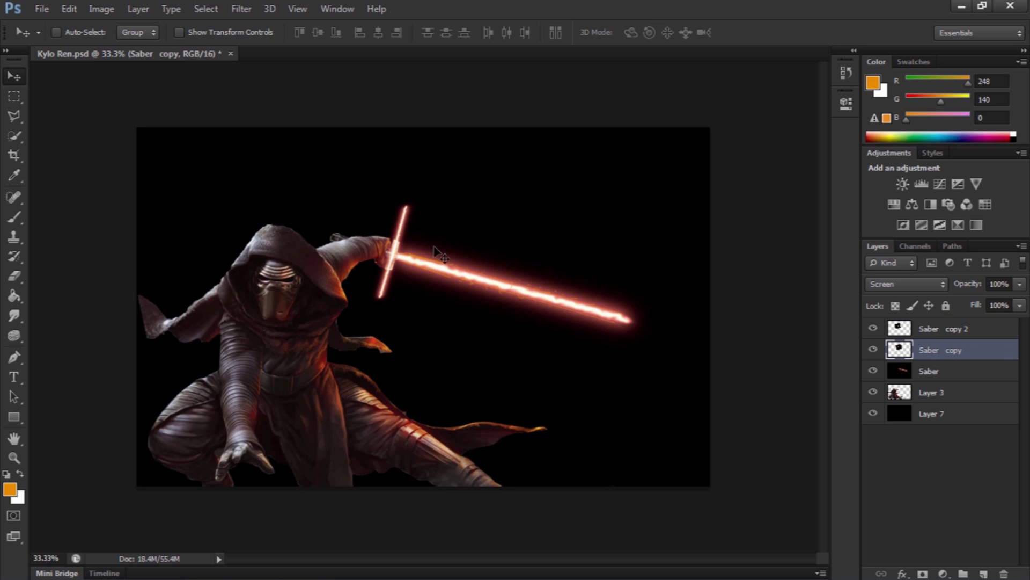
key(z)
click(403, 244)
click(397, 239)
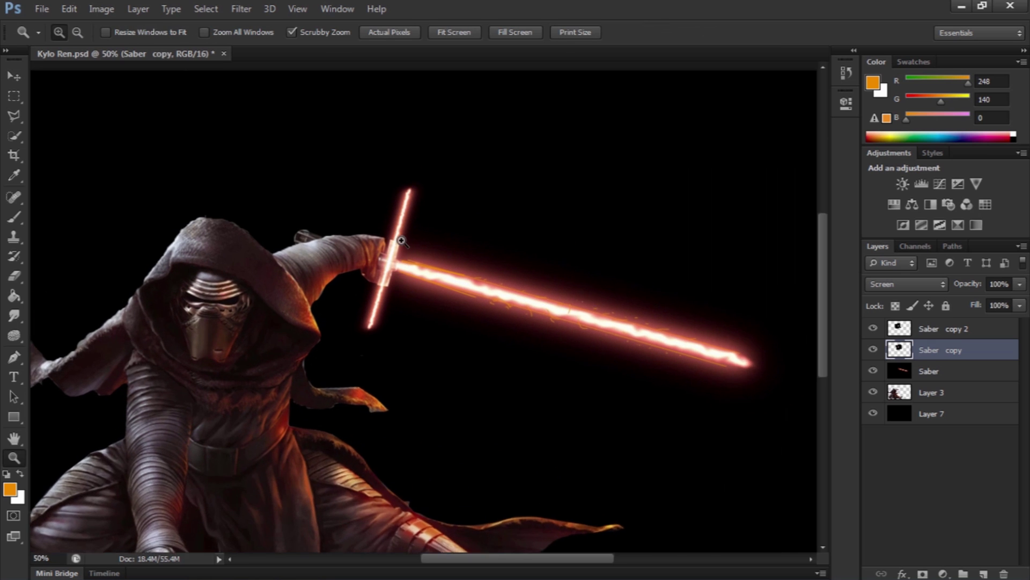
Step: Make Saber copy 2 active and choose the Eraser with a soft round brush
key(alt+bracketright)
key(l)
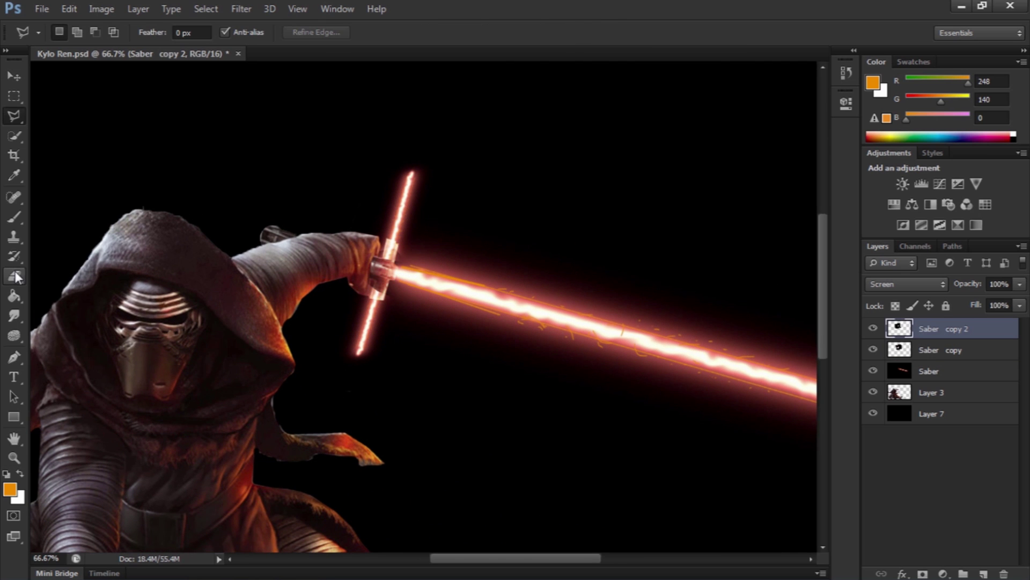
click(15, 276)
right_click(182, 284)
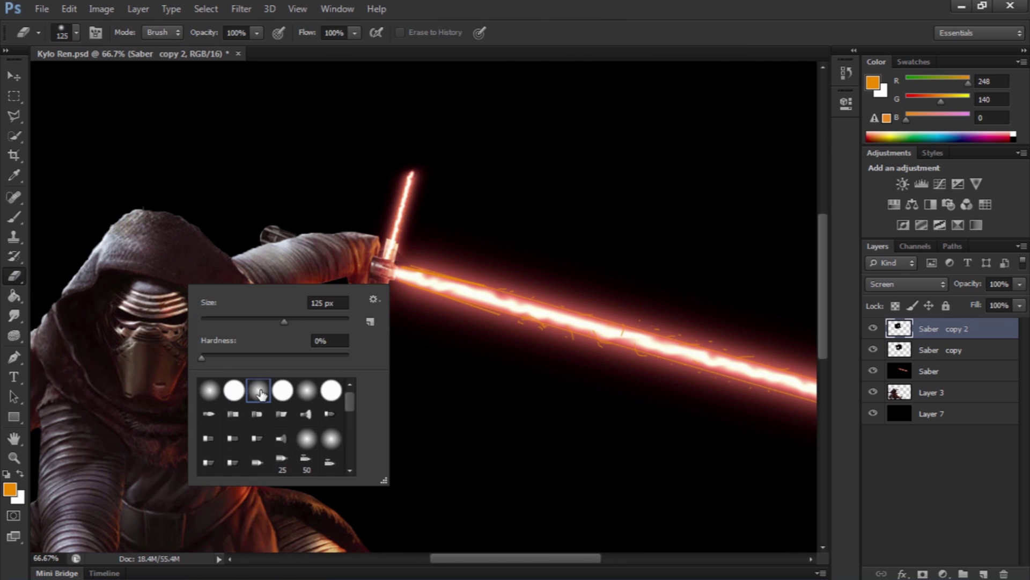
click(260, 395)
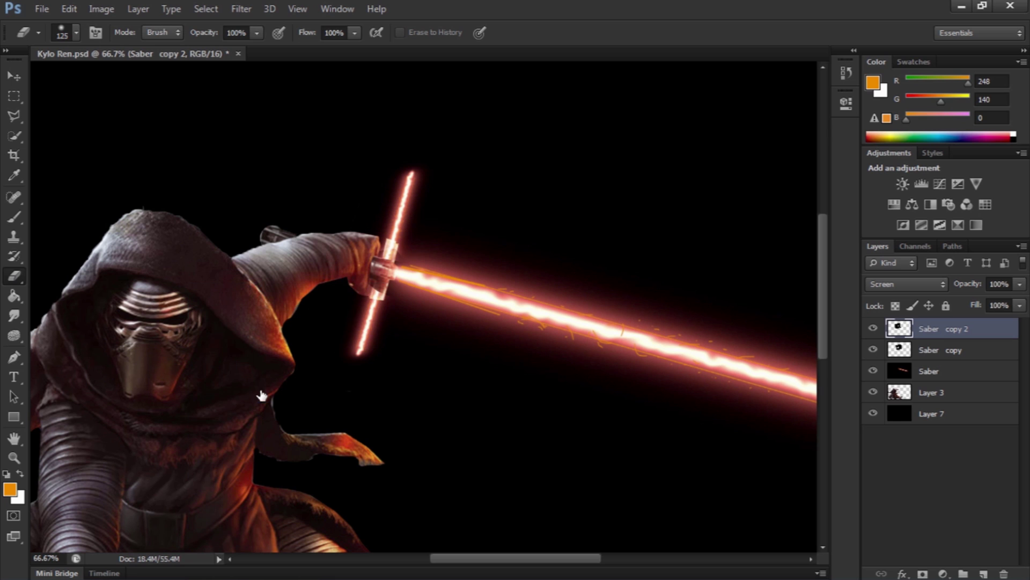
Step: Merge Saber copy and Saber copy 2 via Layer > Merge Layers and set the result to Screen
shift+click(945, 350)
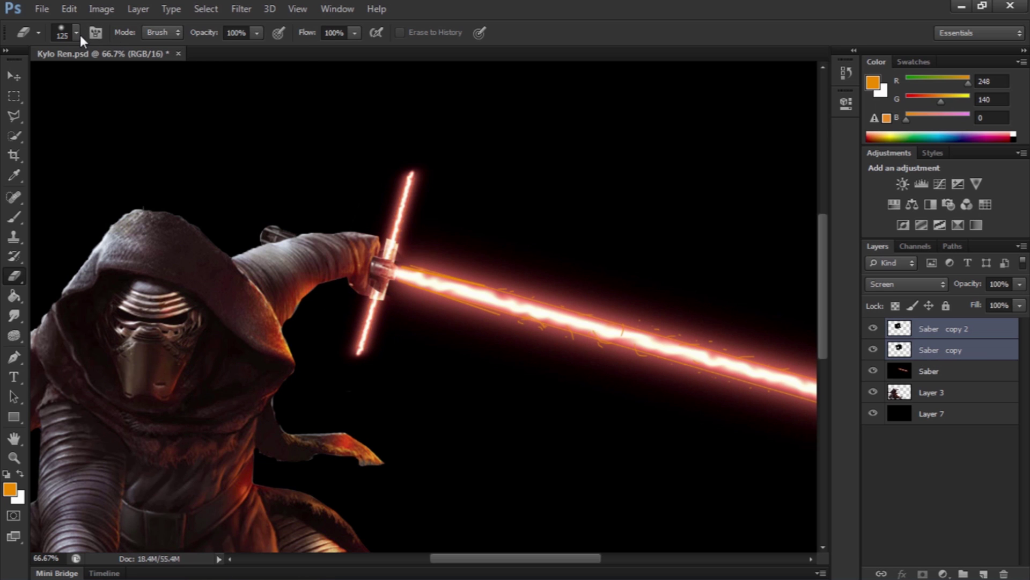
click(138, 9)
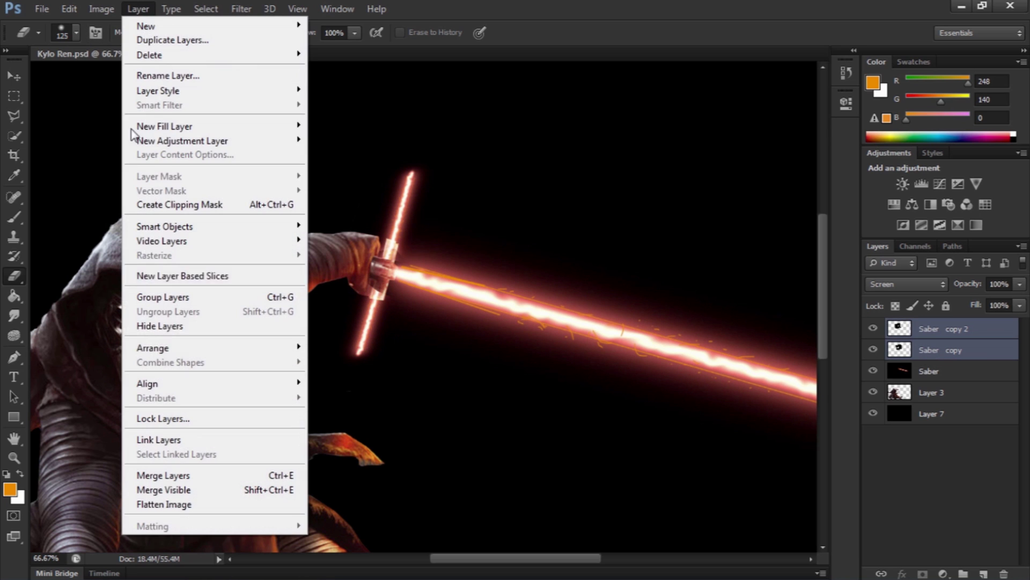
click(188, 476)
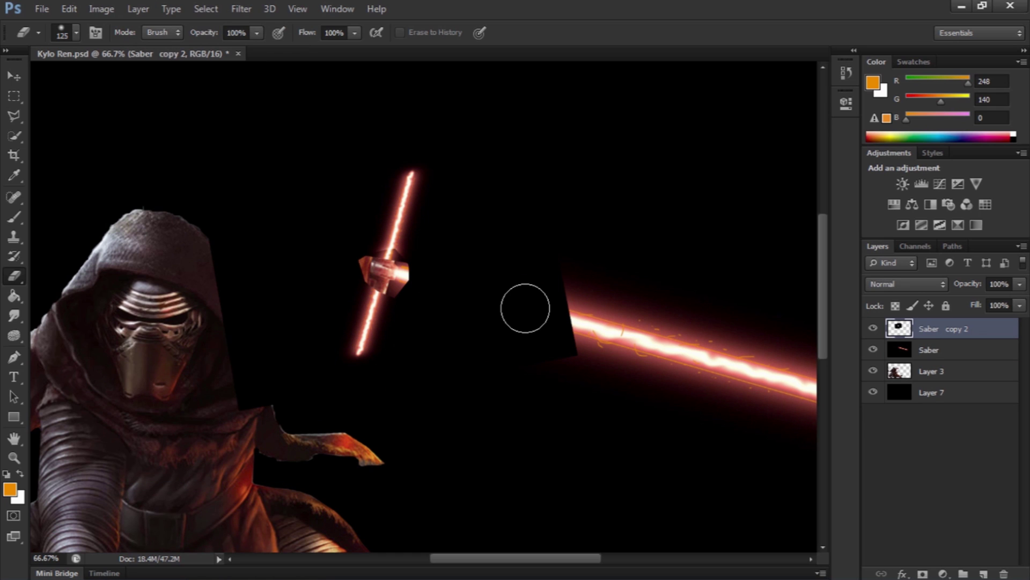
click(921, 282)
click(910, 129)
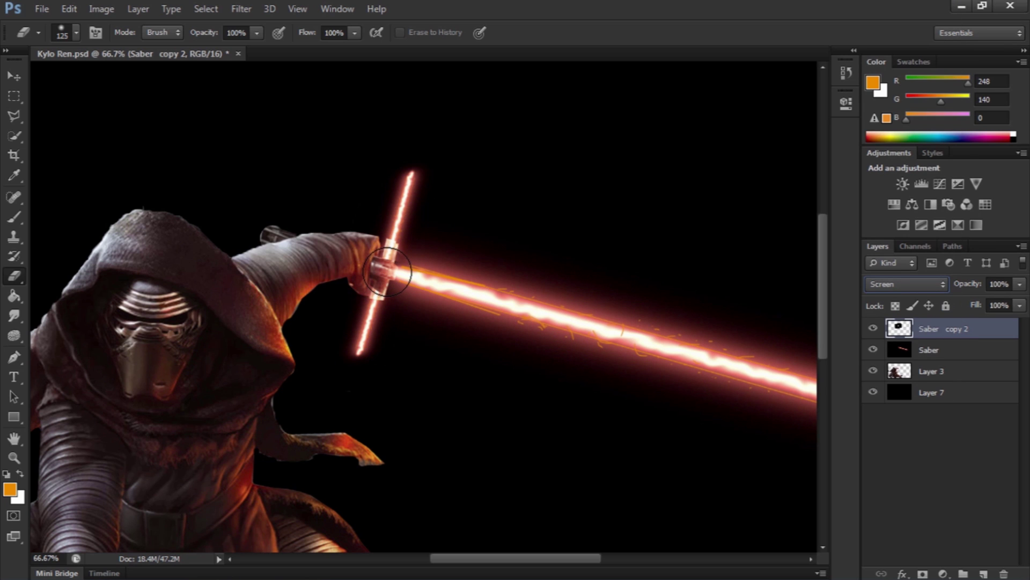
Step: Erase the glow covering the hilt, shrinking the eraser to 35 px
click(387, 273)
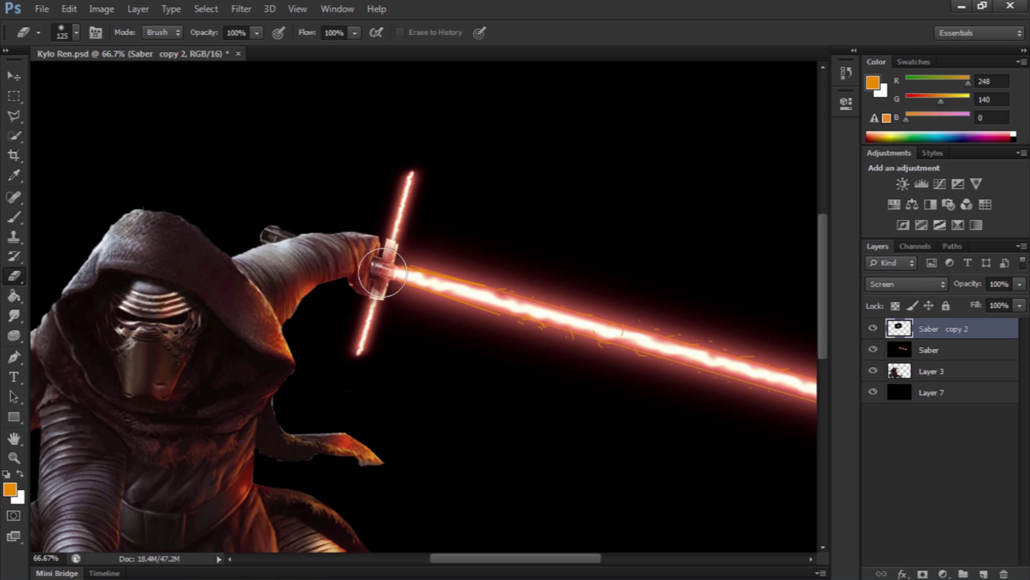
key(bracketleft)
key(bracketleft)
key(bracketleft)
key(bracketleft)
key(bracketleft)
key(bracketleft)
key(bracketleft)
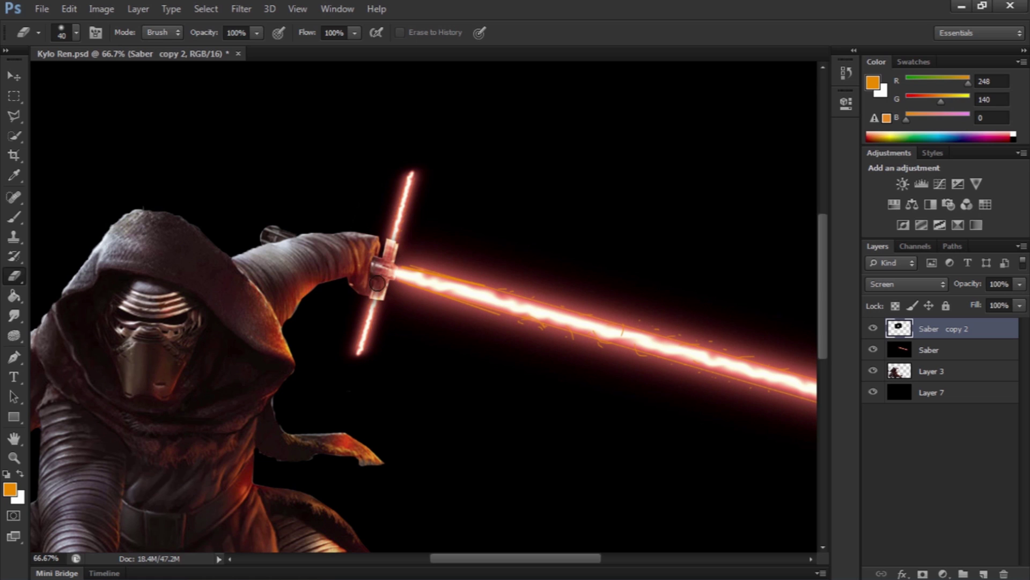
key(bracketleft)
Step: Switch to the 2 px orange Brush and zoom in to 200% on the hilt
click(14, 217)
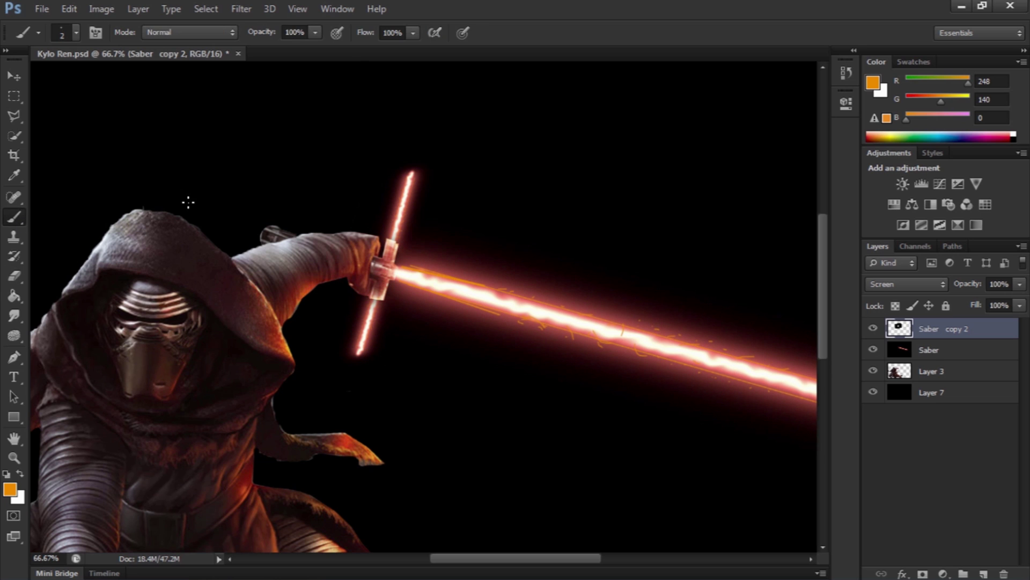
key(z)
click(406, 230)
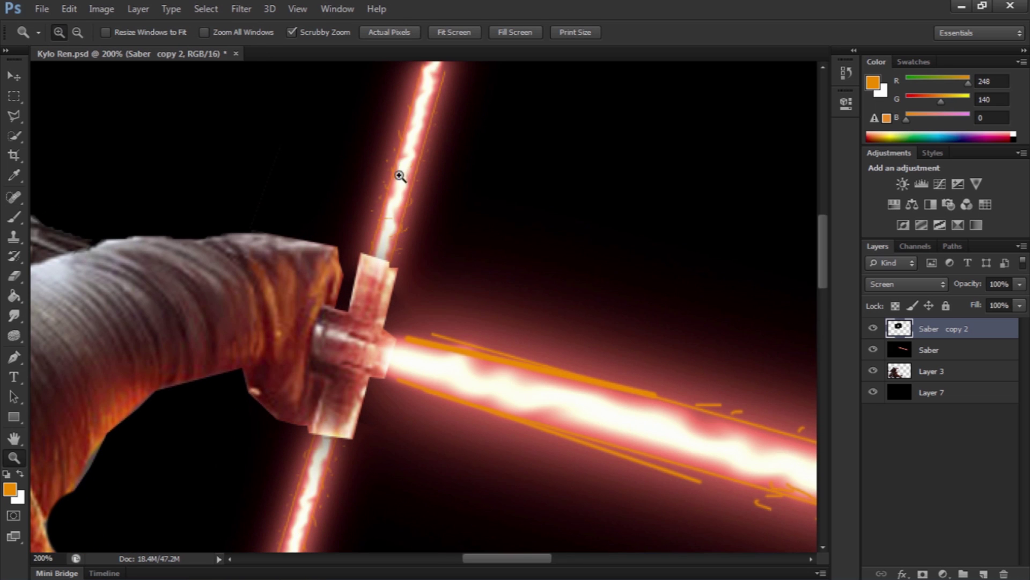
click(14, 218)
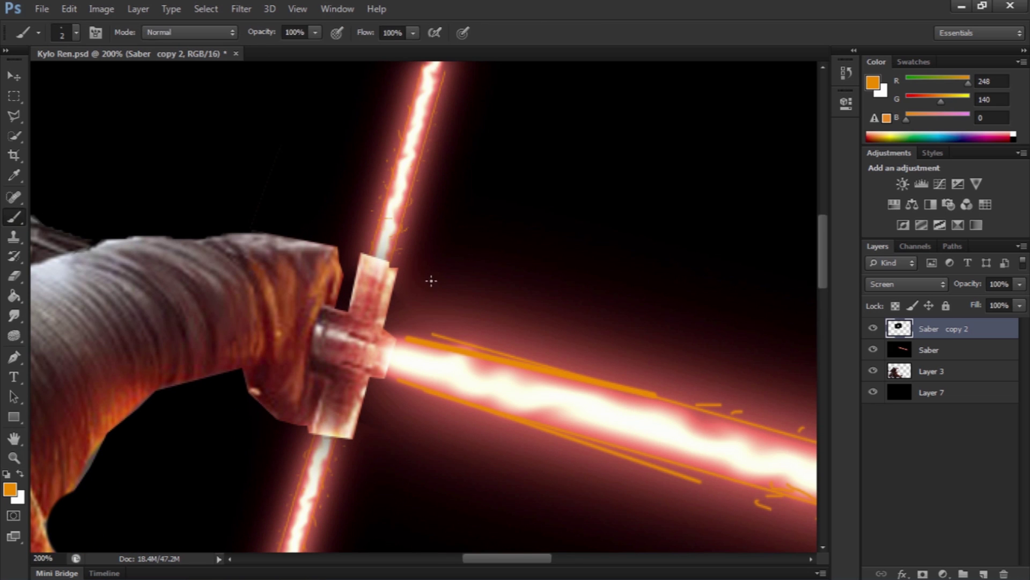
Step: Paint thin orange sparks beside the upper and lower crossguard blades and just below the hilt
shift+click(421, 183)
drag(376, 208, 371, 250)
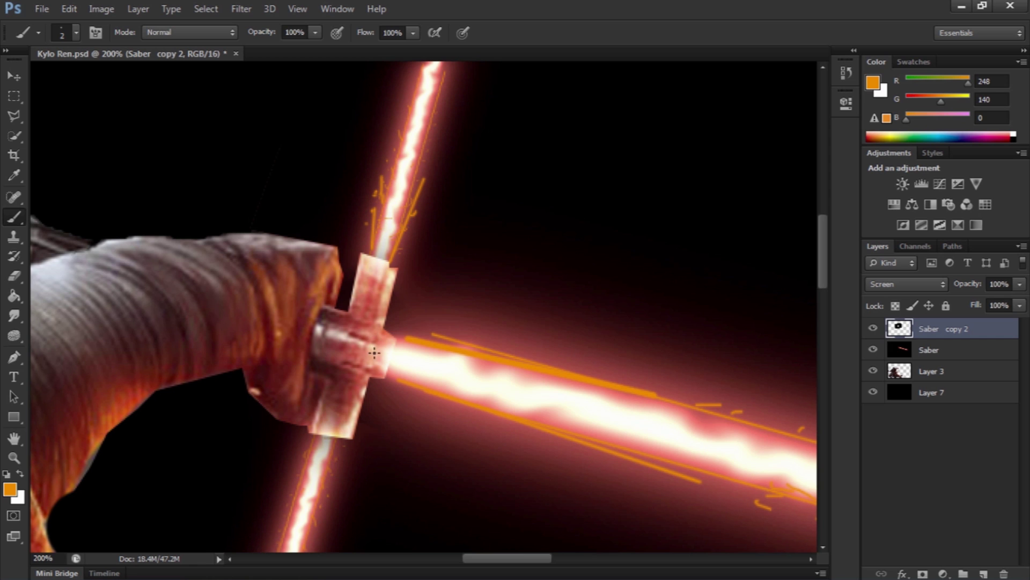
drag(335, 454, 382, 270)
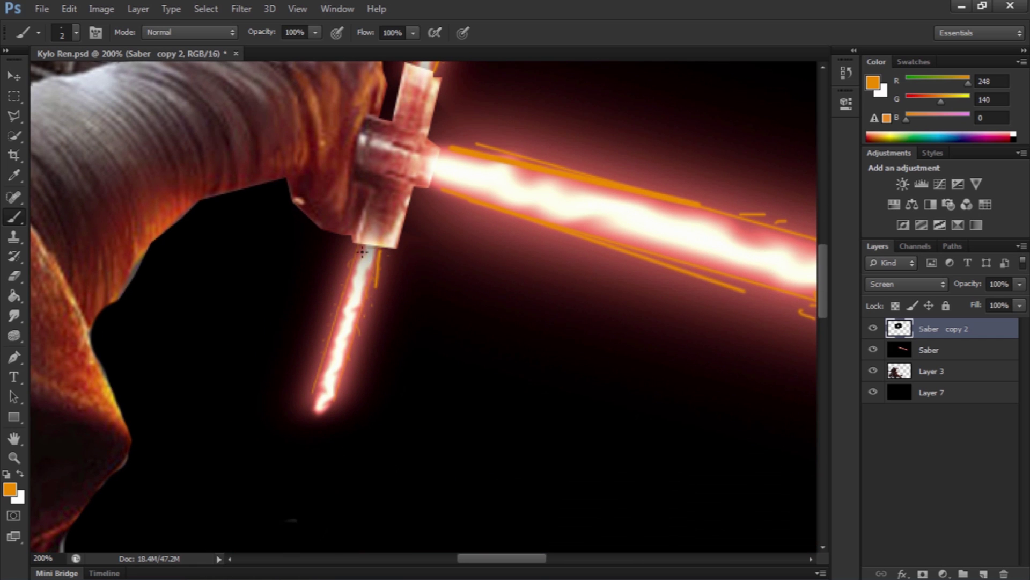
drag(347, 272, 334, 296)
mouse_move(362, 258)
mouse_down()
mouse_move(359, 273)
mouse_move(375, 267)
mouse_up()
Step: Zoom out to the full image, merge Saber with Saber copy 2 via Ctrl+E, and blend it in Screen
key(z)
alt+click(372, 266)
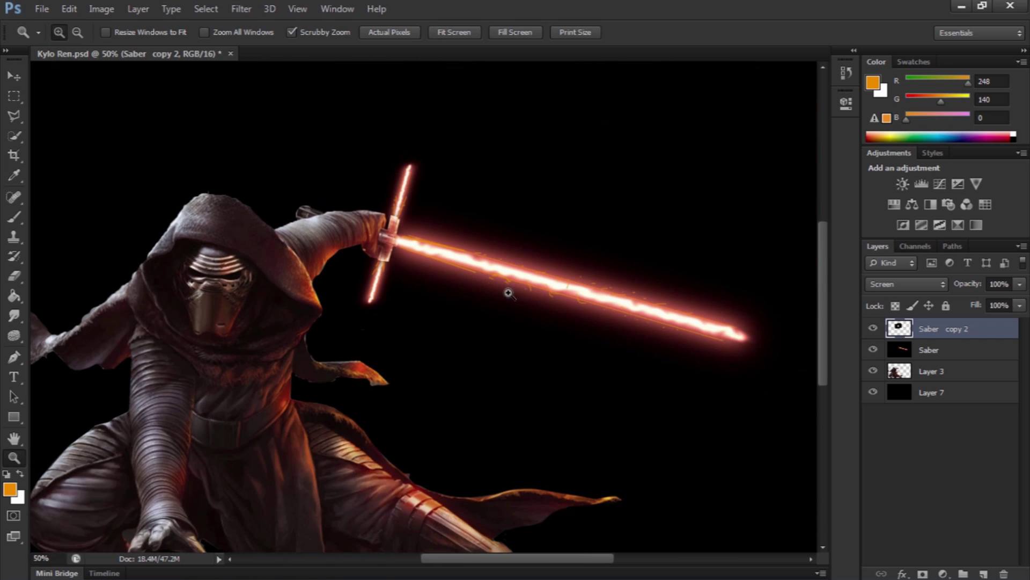
alt+click(518, 293)
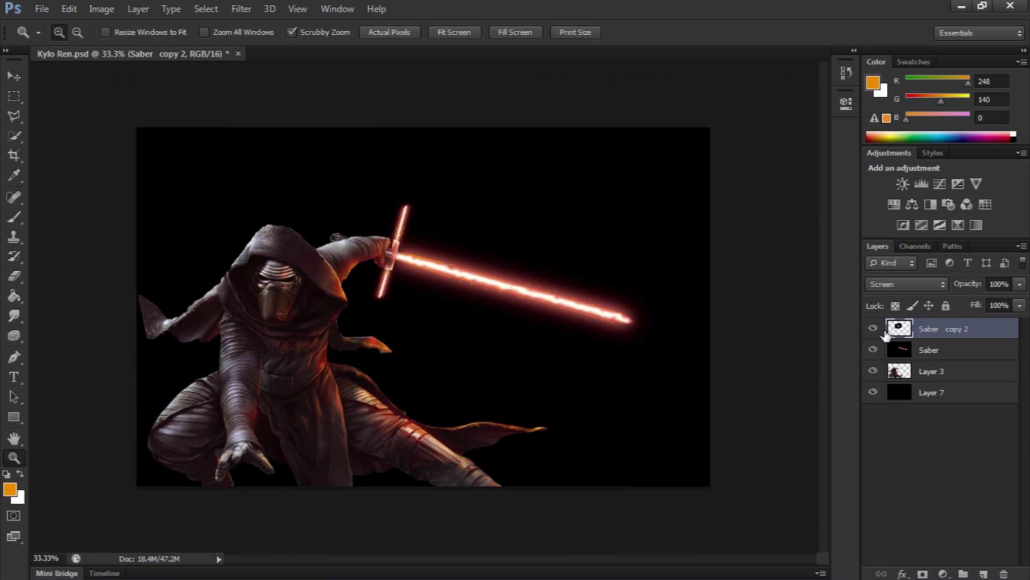
shift+click(929, 350)
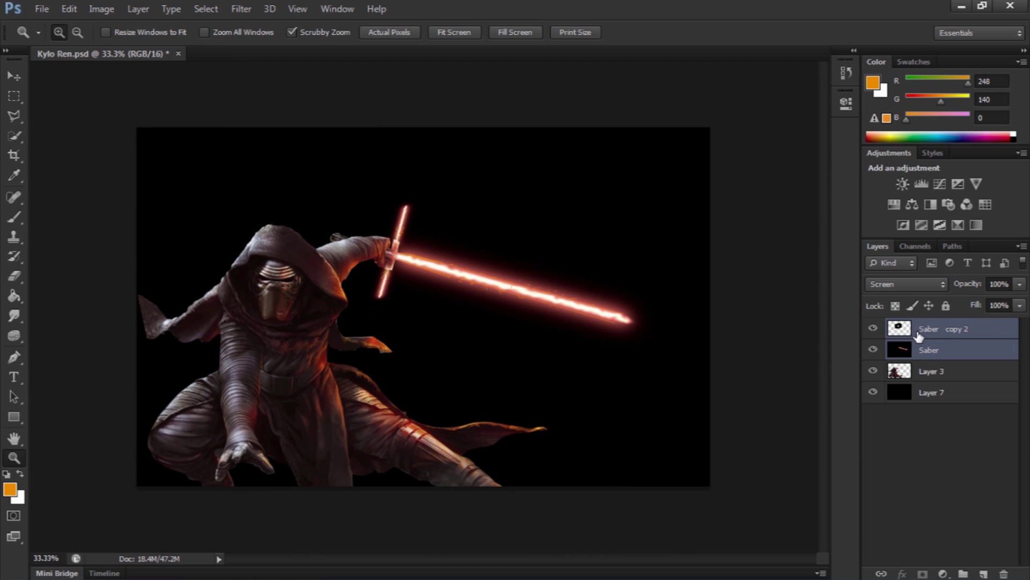
key(ctrl+e)
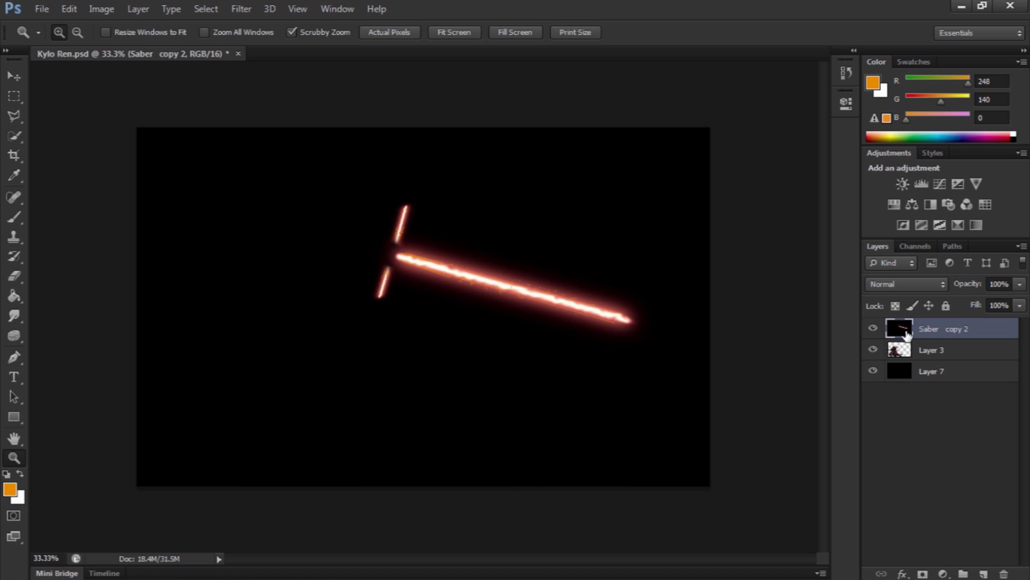
click(887, 286)
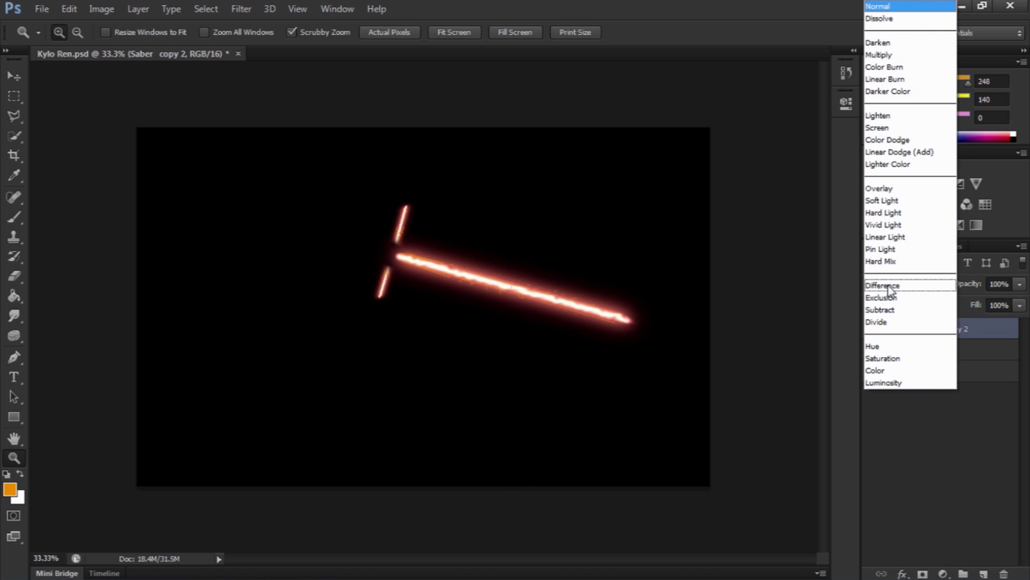
click(894, 133)
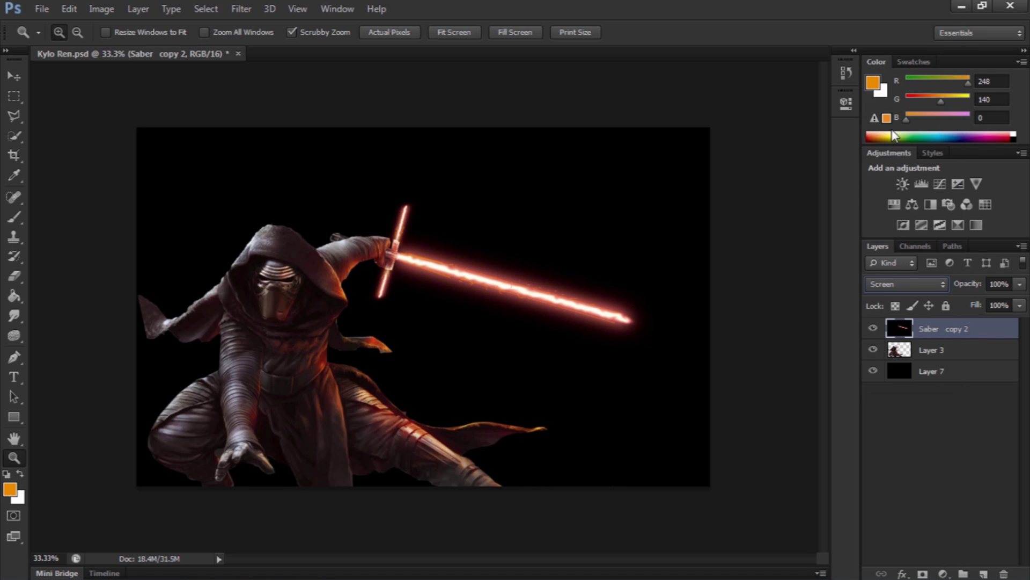